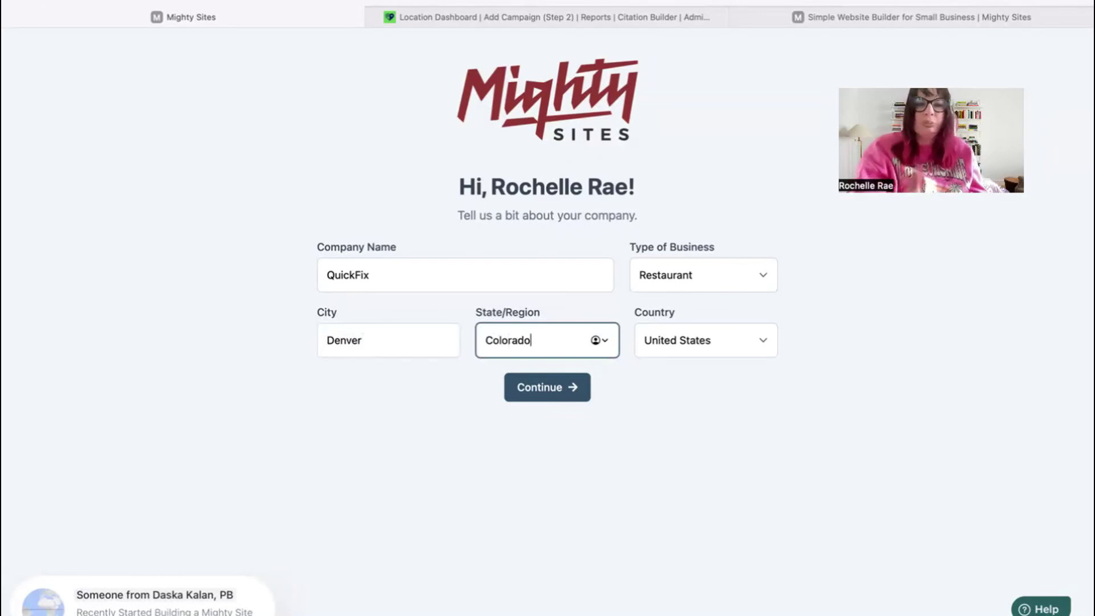
- Open the Type of Business list for the QuickFix Denver company details
{"action": "left_click", "coordinate": [713, 268]}
- Choose Service as the business type, then step through and dismiss the welcome walkthrough
{"action": "left_click", "coordinate": [684, 298]}
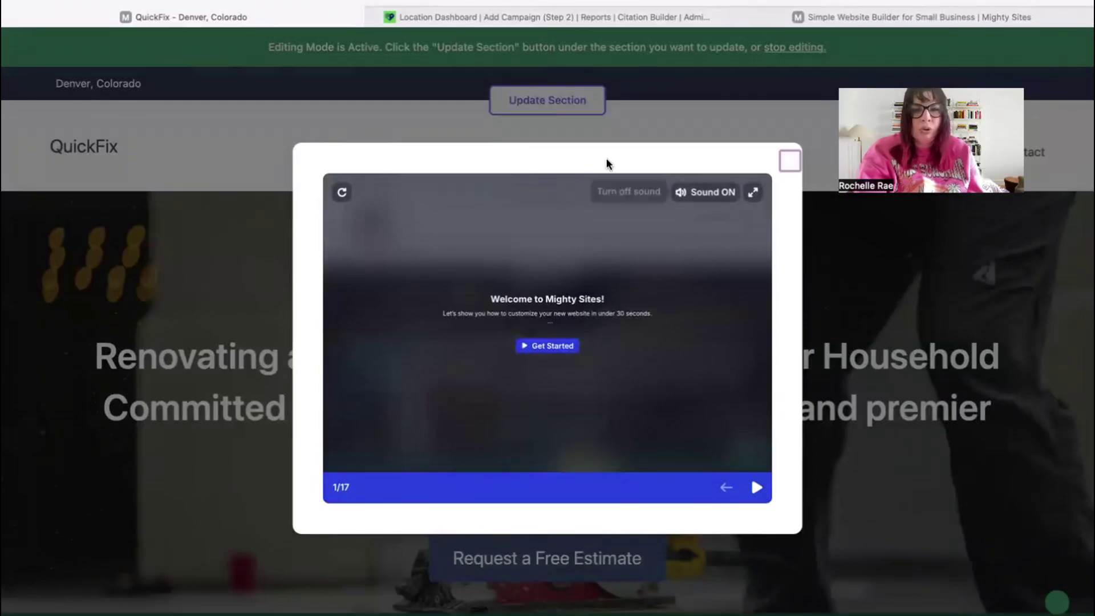
{"action": "left_click", "coordinate": [753, 489]}
{"action": "left_click", "coordinate": [755, 488]}
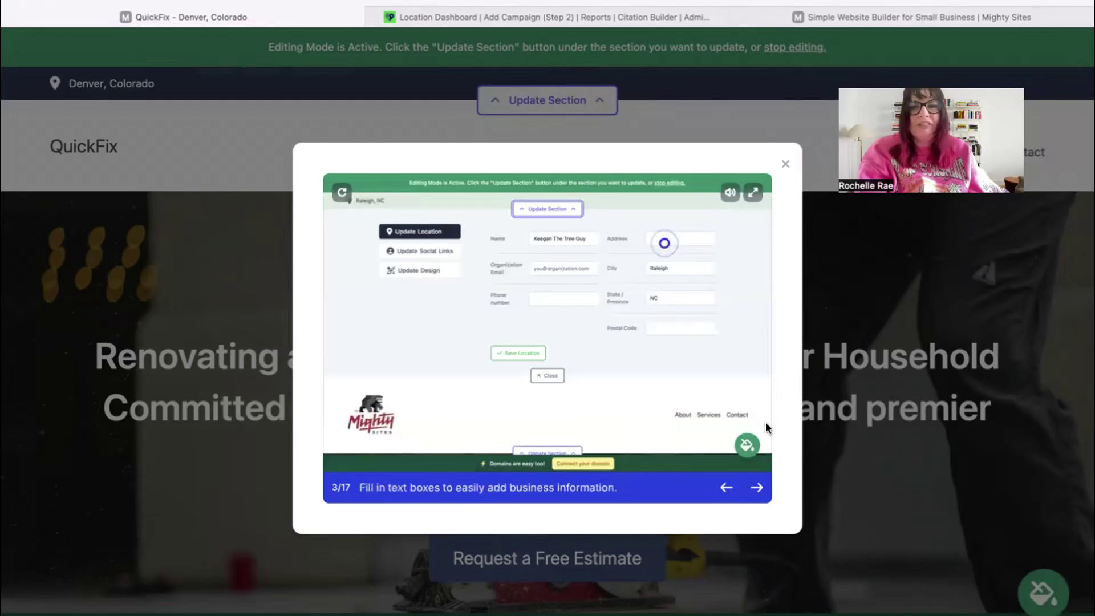
{"action": "left_click", "coordinate": [785, 165]}
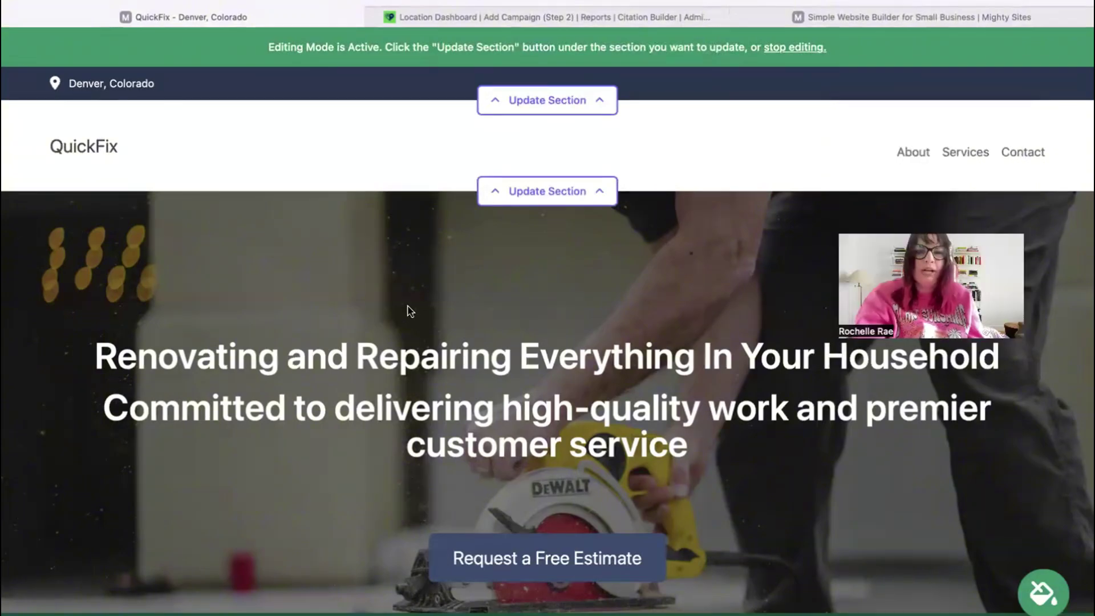
{"action": "scroll", "coordinate": [405, 310], "scroll_direction": "down", "scroll_amount": 5}
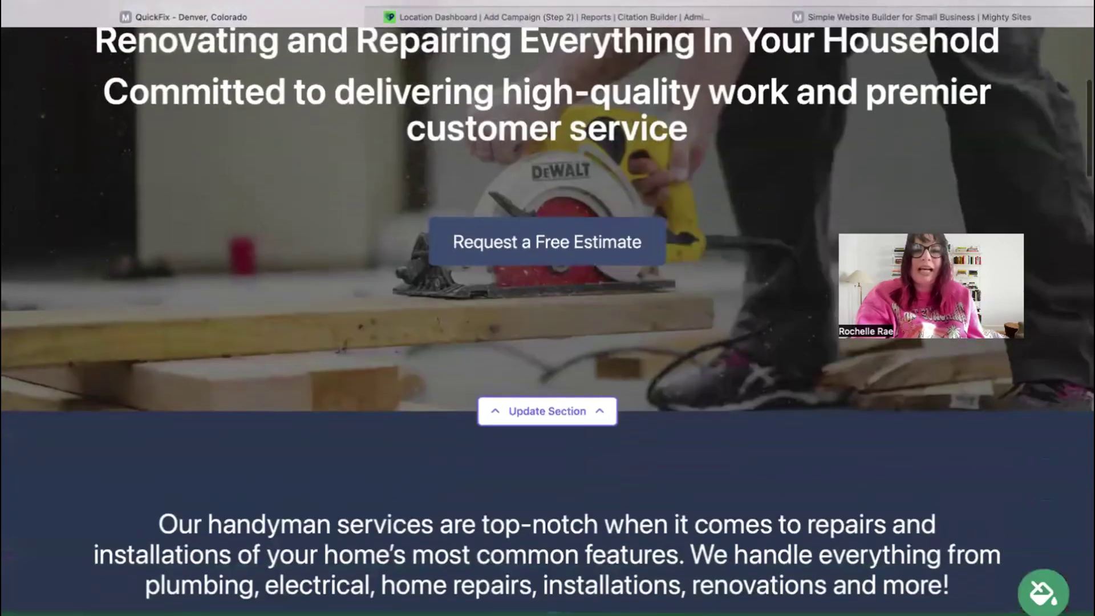
{"action": "scroll", "coordinate": [548, 319], "scroll_direction": "up", "scroll_amount": 4}
{"action": "scroll", "coordinate": [547, 319], "scroll_direction": "down", "scroll_amount": 2}
{"action": "scroll", "coordinate": [547, 319], "scroll_direction": "down", "scroll_amount": 2}
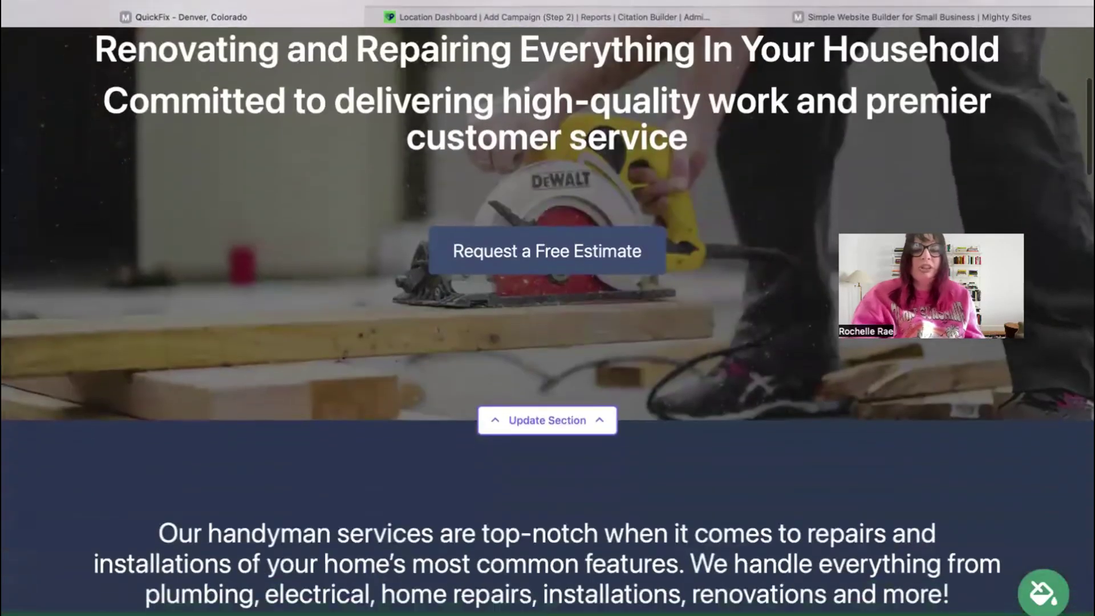
{"action": "scroll", "coordinate": [29, 211], "scroll_direction": "up", "scroll_amount": 2}
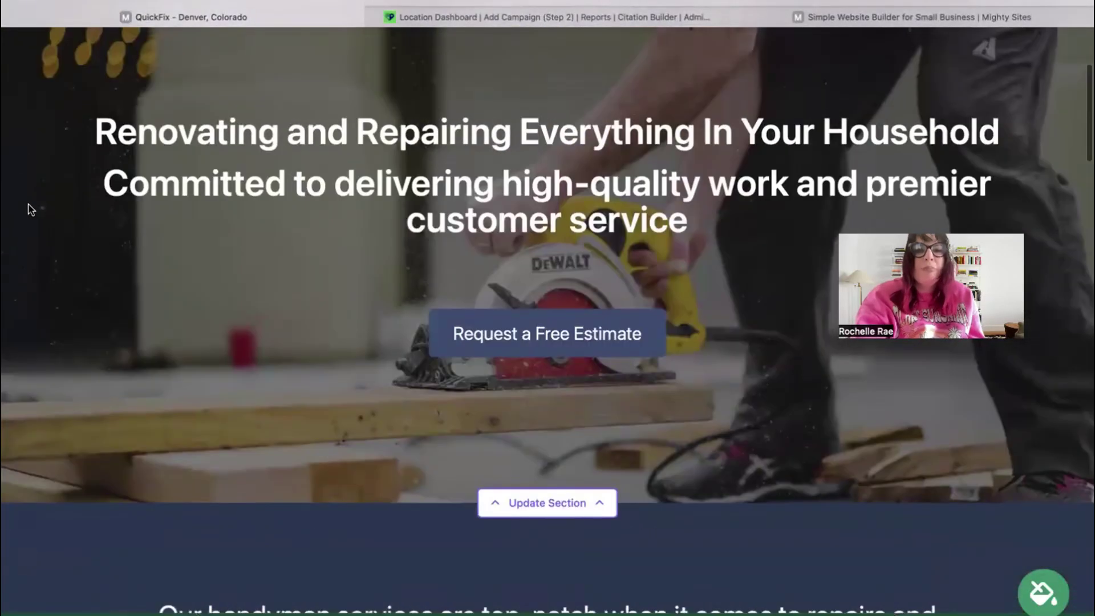
{"action": "left_click_drag", "start_coordinate": [94, 130], "coordinate": [237, 346]}
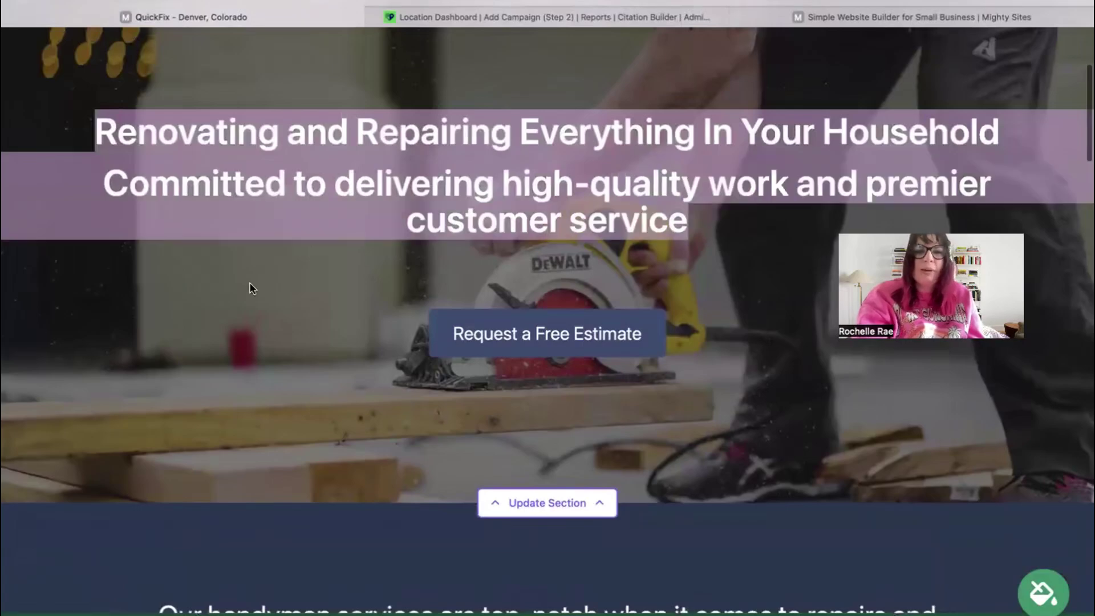
{"action": "left_click", "coordinate": [286, 317]}
{"action": "scroll", "coordinate": [286, 317], "scroll_direction": "down", "scroll_amount": 10}
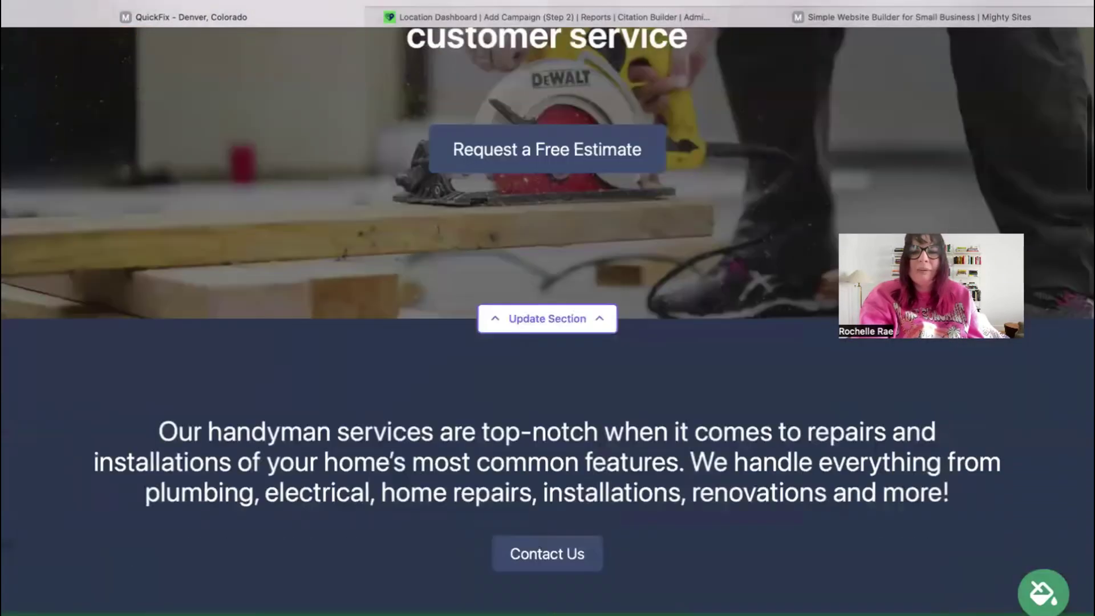
{"action": "scroll", "coordinate": [548, 319], "scroll_direction": "down", "scroll_amount": 7}
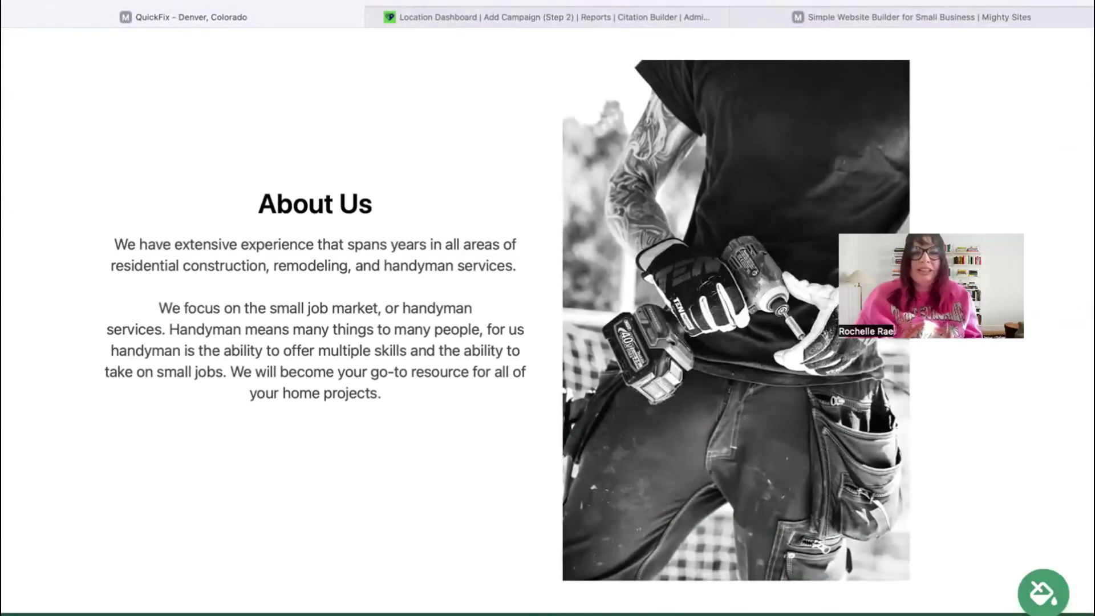
{"action": "scroll", "coordinate": [1013, 314], "scroll_direction": "down", "scroll_amount": 3}
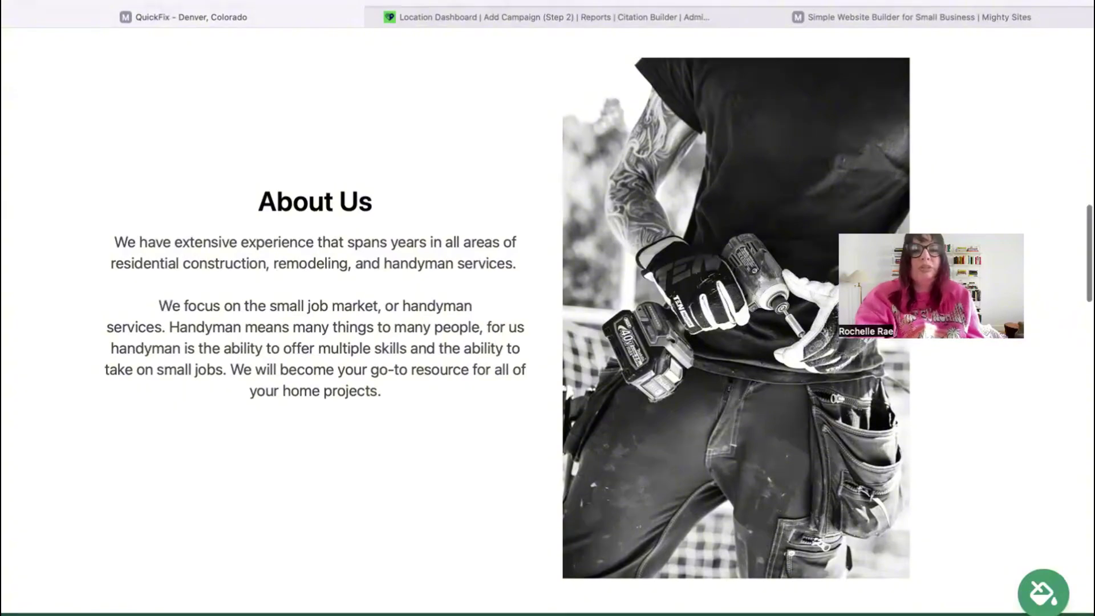
{"action": "scroll", "coordinate": [1013, 314], "scroll_direction": "down", "scroll_amount": 1}
{"action": "scroll", "coordinate": [1012, 314], "scroll_direction": "up", "scroll_amount": 4}
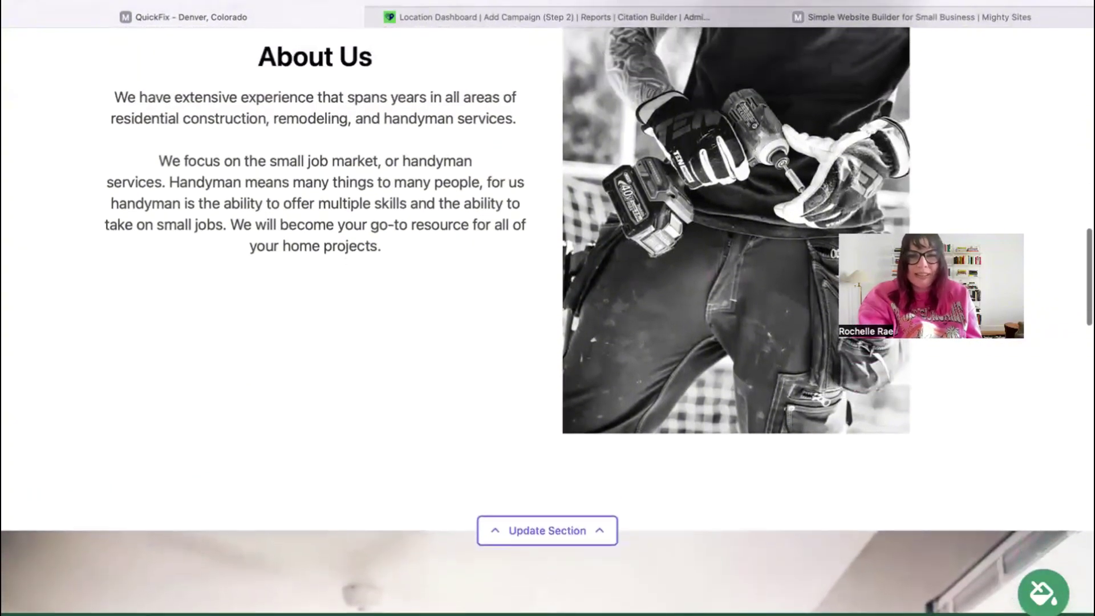
{"action": "scroll", "coordinate": [1012, 313], "scroll_direction": "down", "scroll_amount": 7}
{"action": "scroll", "coordinate": [548, 308], "scroll_direction": "down", "scroll_amount": 12}
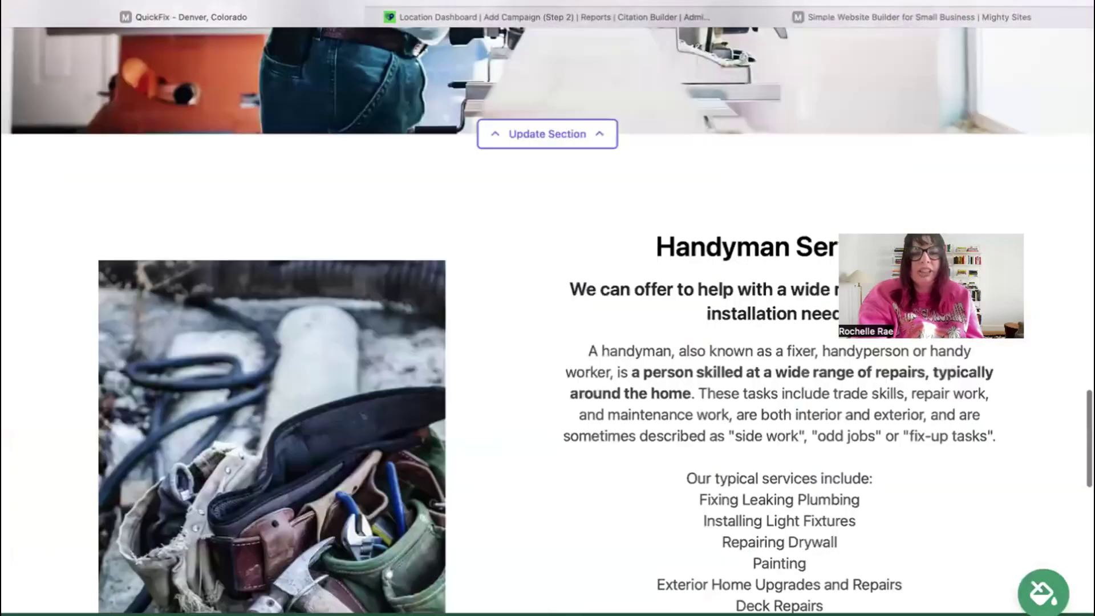
{"action": "scroll", "coordinate": [410, 237], "scroll_direction": "down", "scroll_amount": 3}
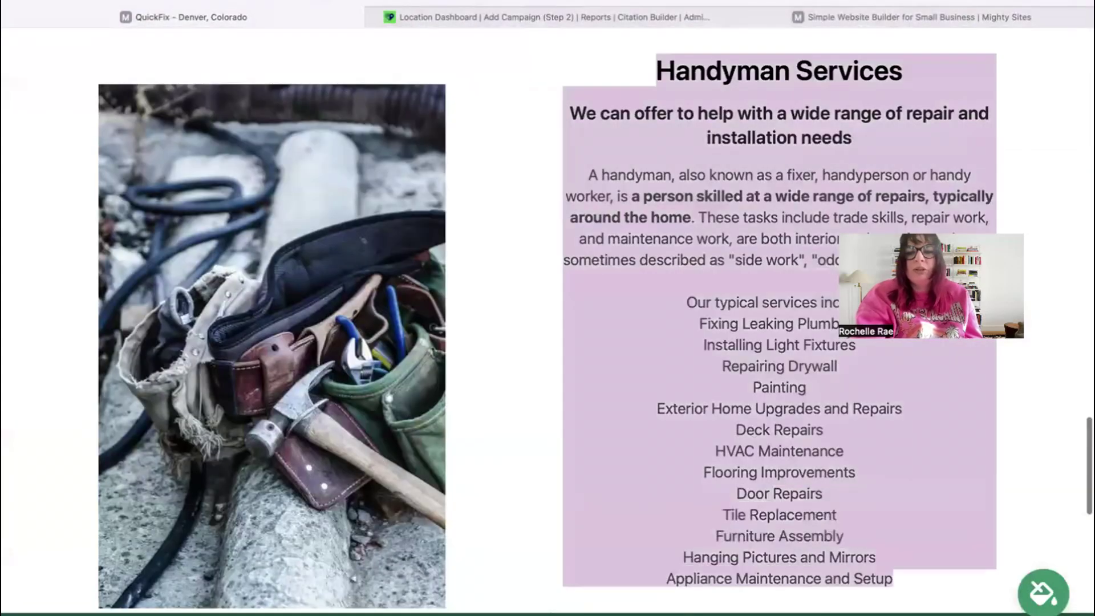
{"action": "scroll", "coordinate": [657, 69], "scroll_direction": "up", "scroll_amount": 3}
{"action": "scroll", "coordinate": [548, 308], "scroll_direction": "up", "scroll_amount": 20}
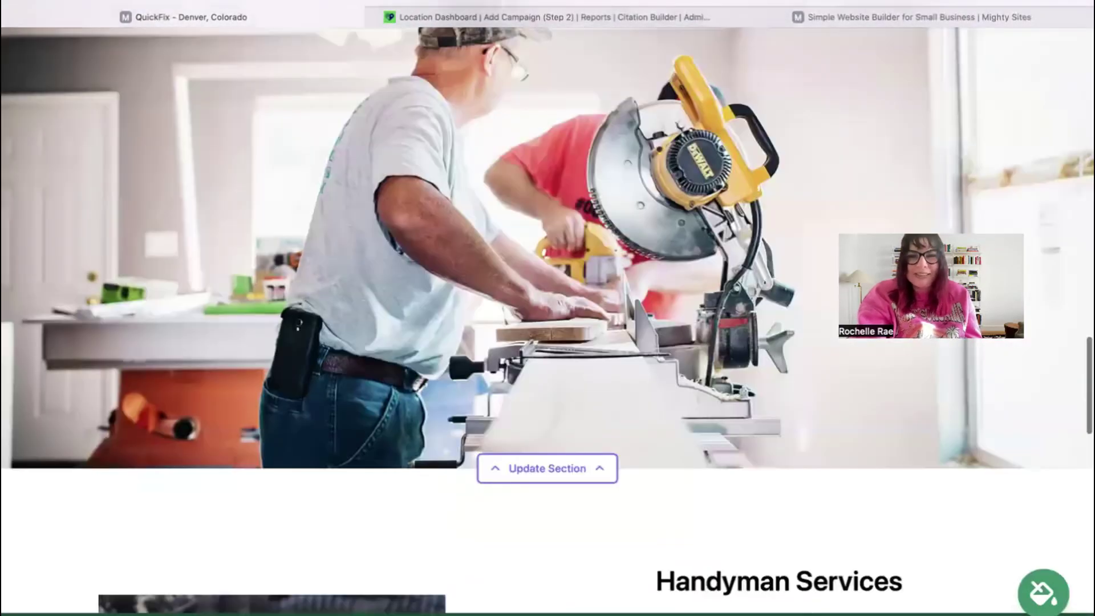
{"action": "scroll", "coordinate": [638, 86], "scroll_direction": "up", "scroll_amount": 14}
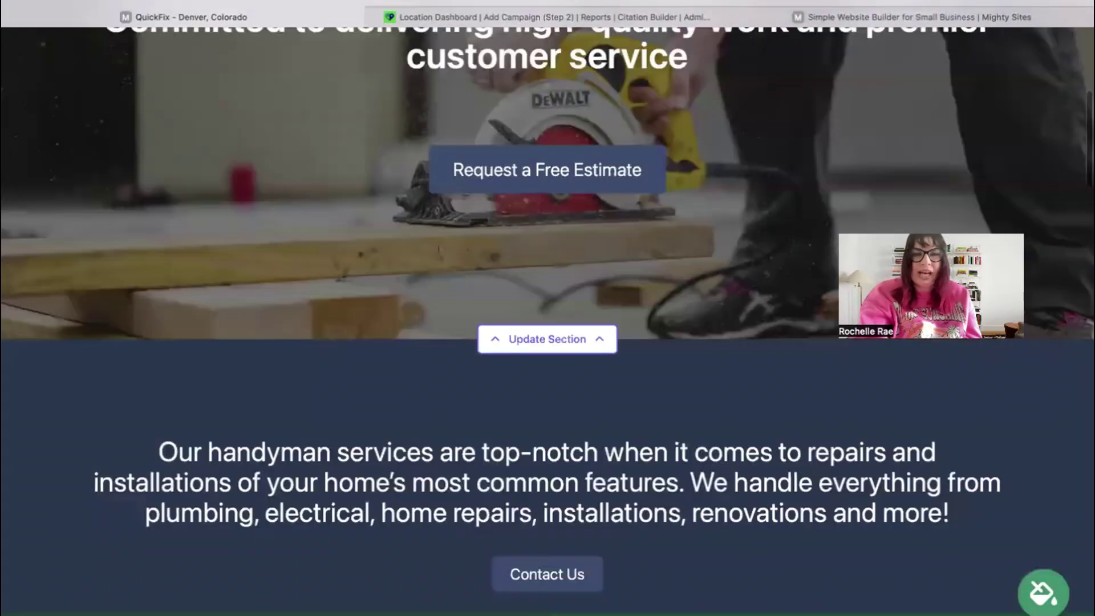
- Enter the organization email, show it on the header, and fill in the phone number
{"action": "left_click", "coordinate": [499, 111]}
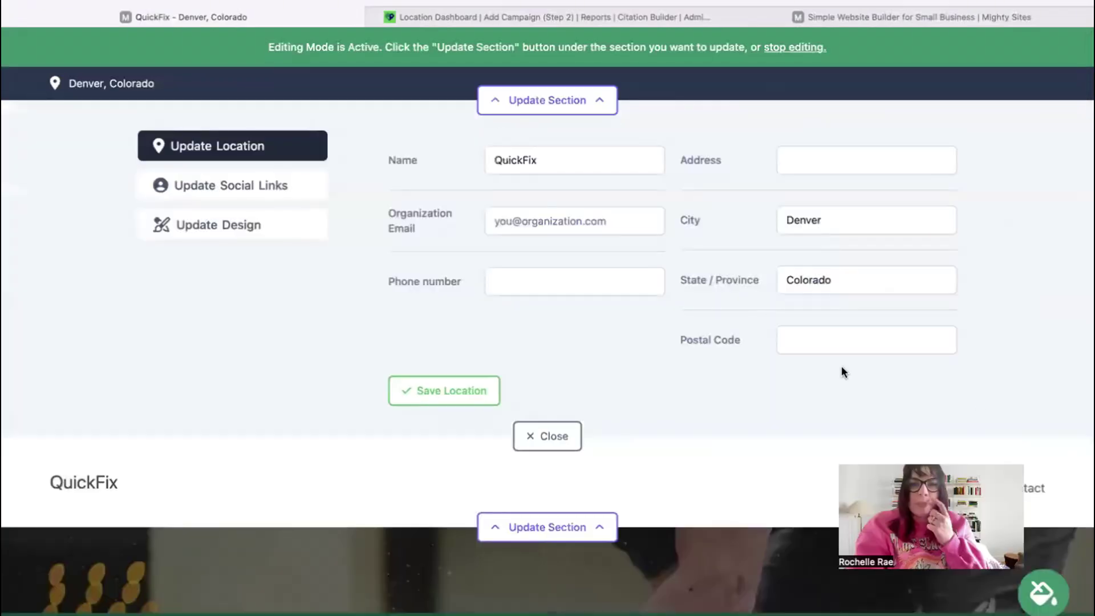
{"action": "left_click", "coordinate": [572, 216]}
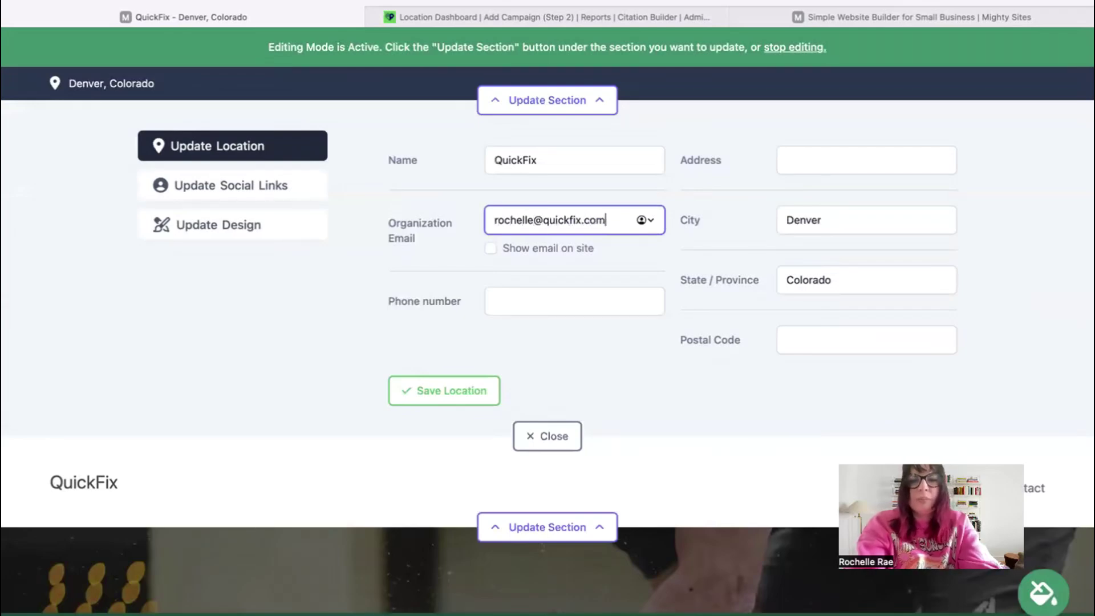
{"action": "left_click", "coordinate": [491, 248]}
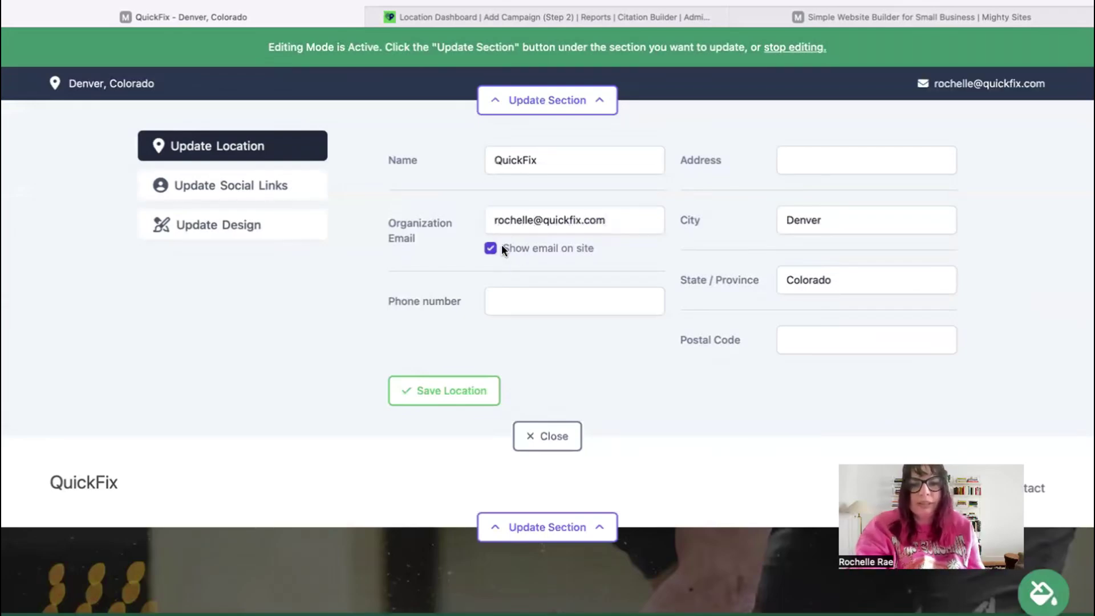
{"action": "left_click", "coordinate": [536, 292]}
{"action": "type", "text": "474-39393"}
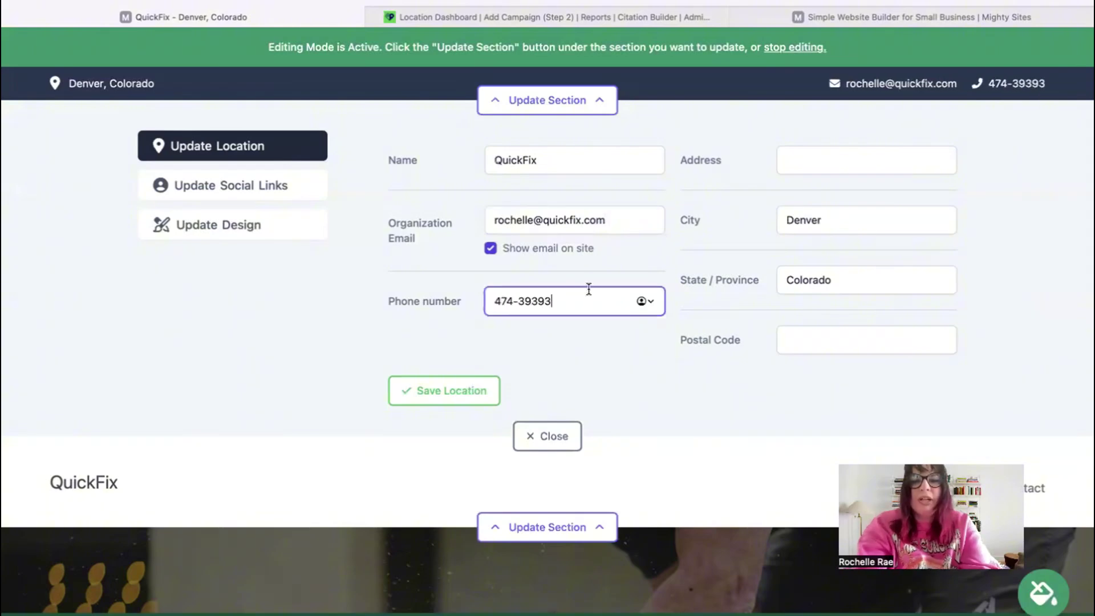
- Add the street address and postal code, and save the contact location
{"action": "left_click", "coordinate": [877, 159]}
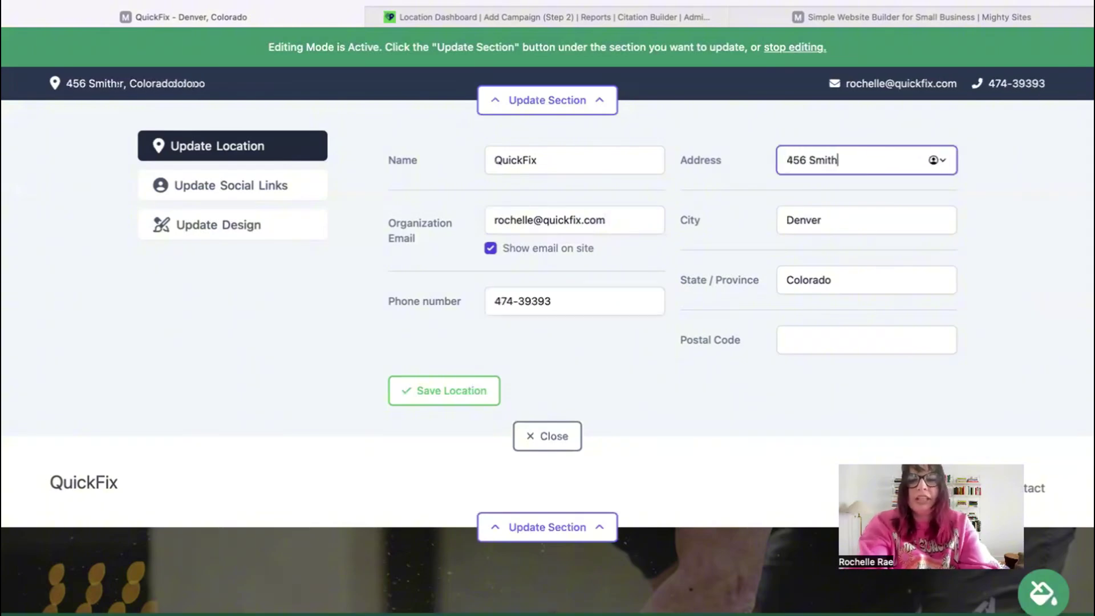
{"action": "left_click", "coordinate": [848, 352]}
{"action": "type", "text": "49494"}
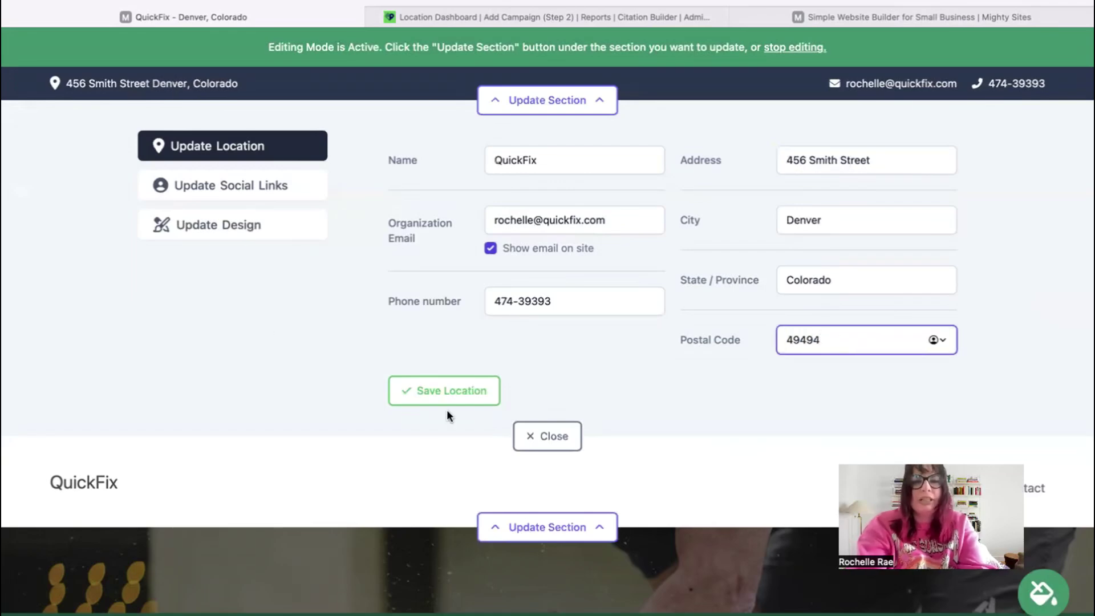
{"action": "left_click", "coordinate": [422, 389]}
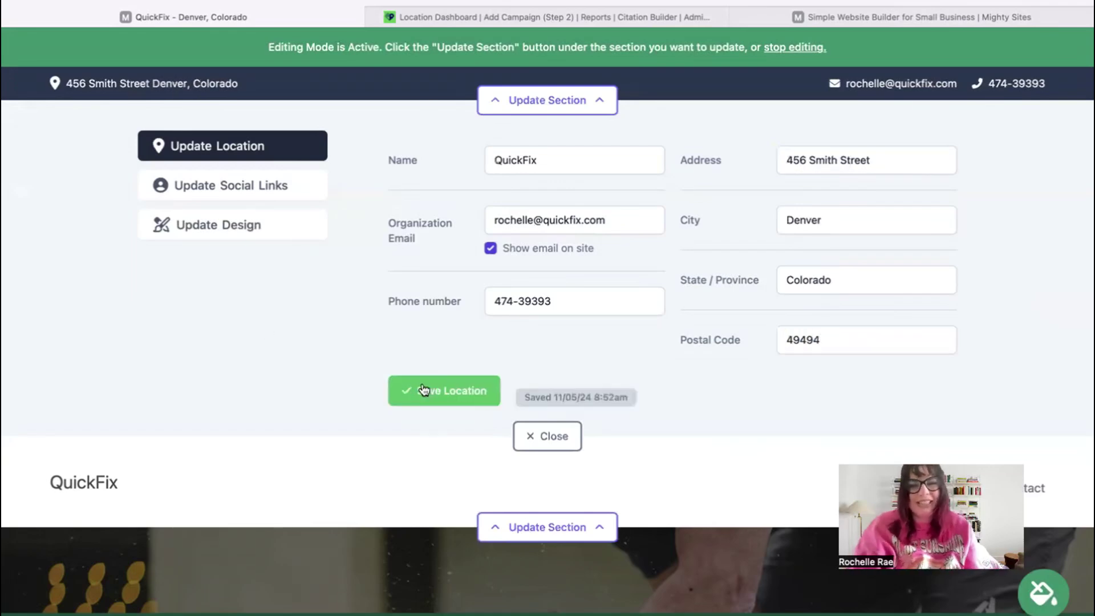
{"action": "left_click", "coordinate": [232, 186]}
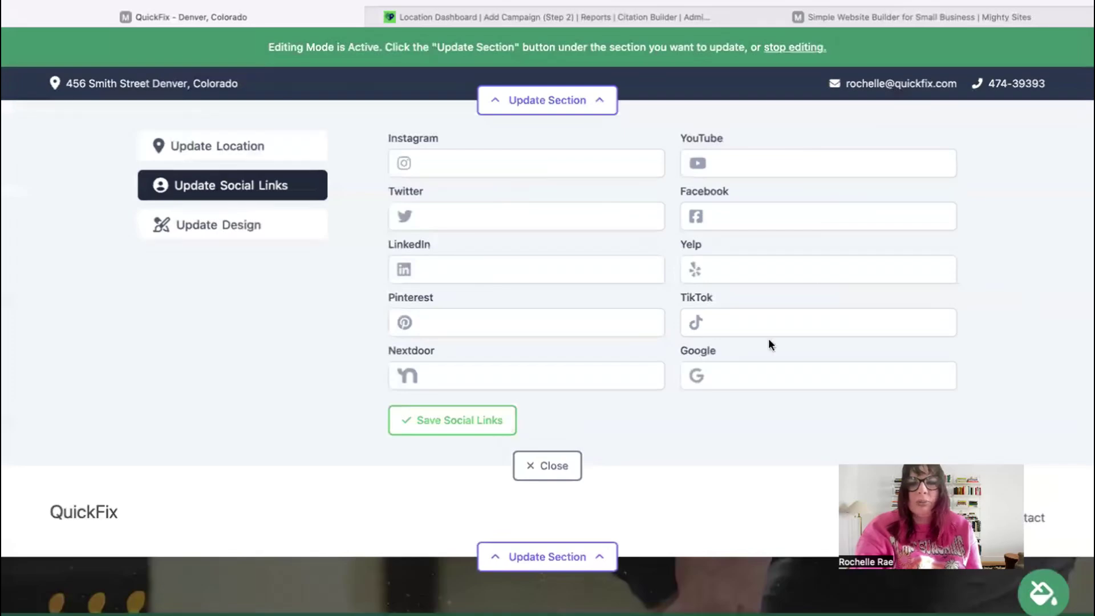
- Close the social links panel, then open and close the header's logo editor
{"action": "left_click", "coordinate": [560, 465]}
{"action": "left_click", "coordinate": [573, 196]}
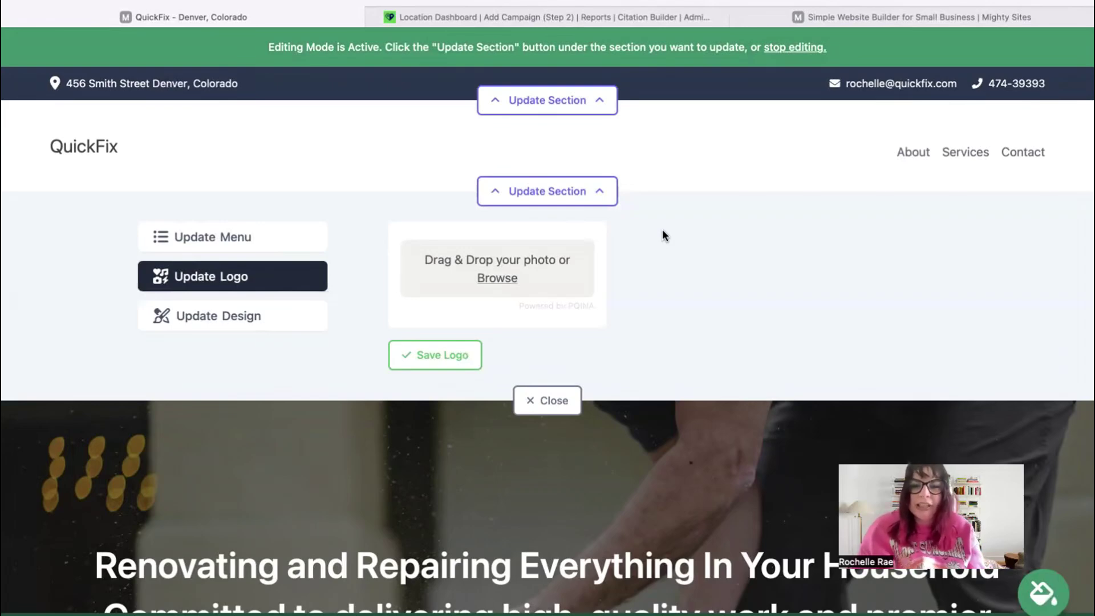
{"action": "left_click", "coordinate": [561, 394]}
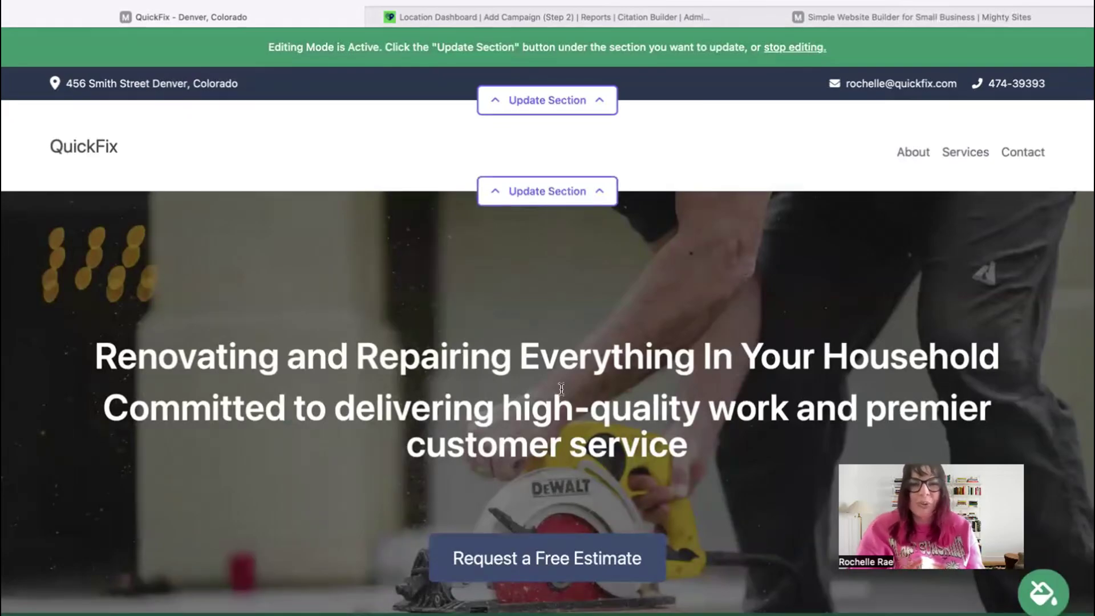
- Apply the blue colour theme from the theme picker and browse further theme options
{"action": "scroll", "coordinate": [561, 389], "scroll_direction": "down", "scroll_amount": 10}
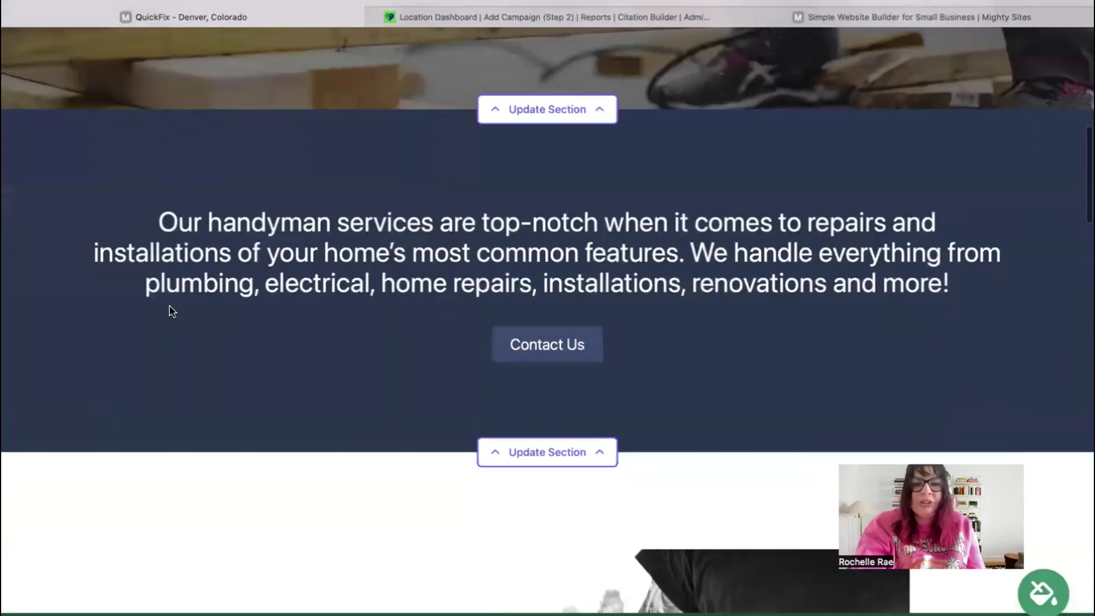
{"action": "left_click", "coordinate": [1043, 593]}
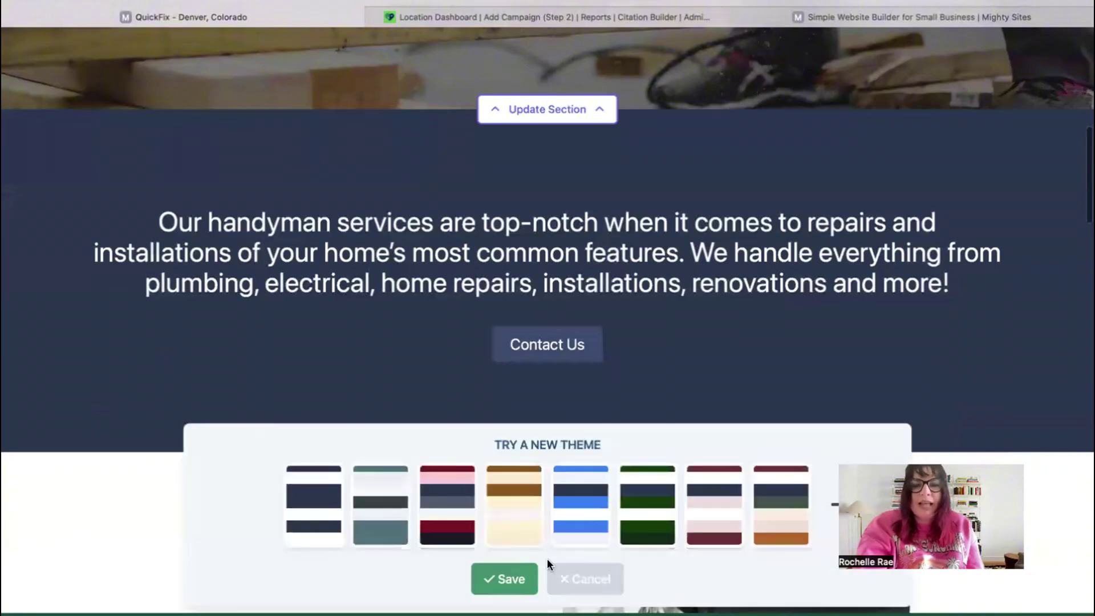
{"action": "left_click", "coordinate": [583, 530]}
{"action": "left_click", "coordinate": [840, 507]}
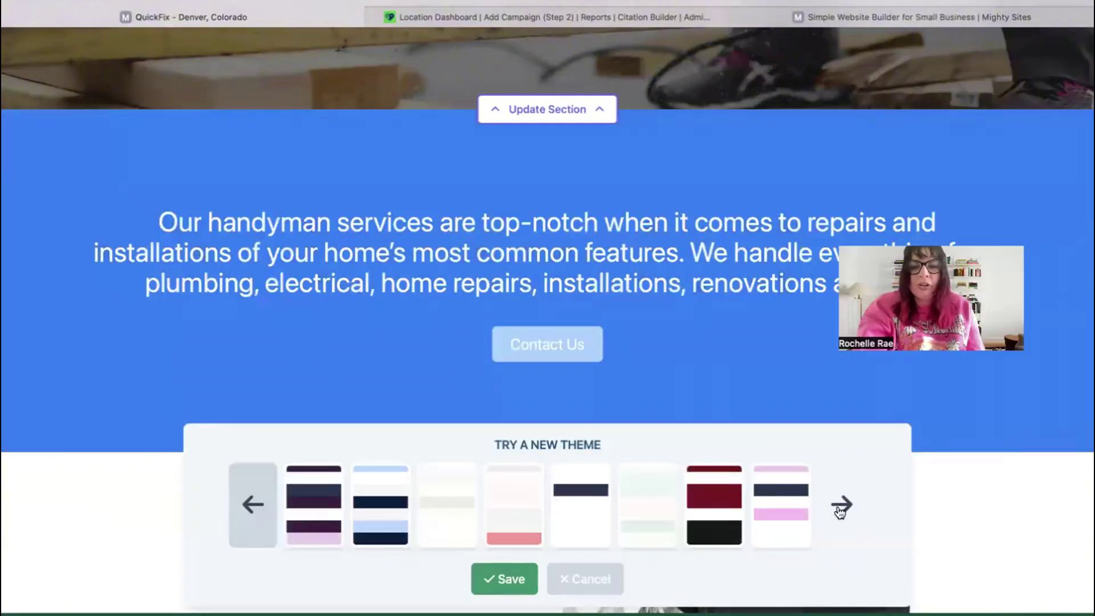
{"action": "left_click", "coordinate": [840, 507]}
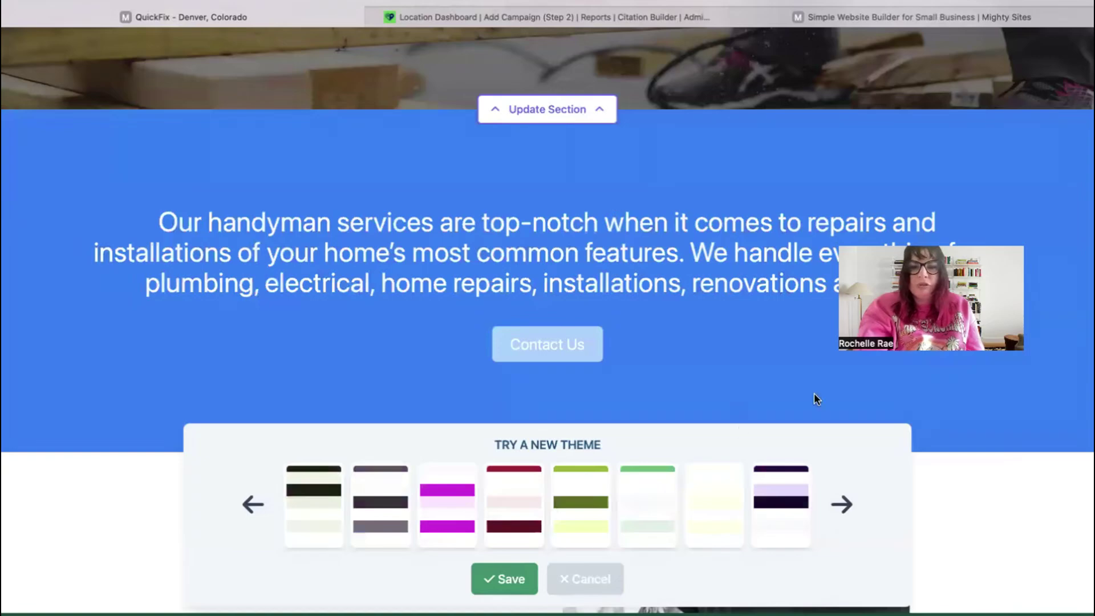
{"action": "scroll", "coordinate": [842, 517], "scroll_direction": "up", "scroll_amount": 6}
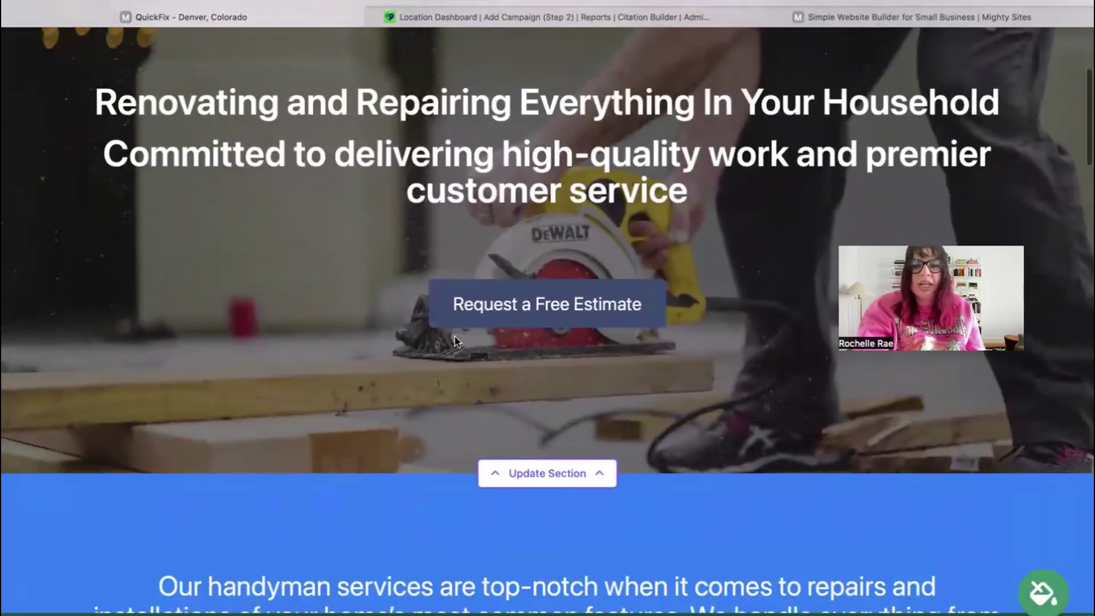
- Open the hero section's image options and browse the stock photo library
{"action": "scroll", "coordinate": [703, 356], "scroll_direction": "up", "scroll_amount": 1}
{"action": "scroll", "coordinate": [704, 357], "scroll_direction": "down", "scroll_amount": 3}
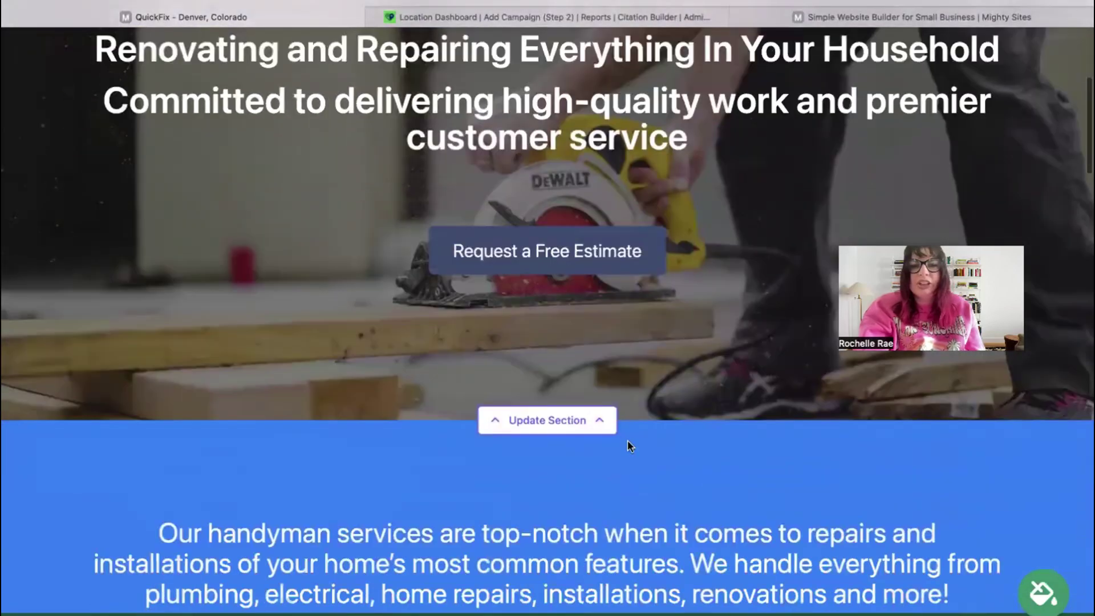
{"action": "scroll", "coordinate": [627, 442], "scroll_direction": "down", "scroll_amount": 1}
{"action": "left_click", "coordinate": [548, 389]}
{"action": "scroll", "coordinate": [334, 344], "scroll_direction": "down", "scroll_amount": 3}
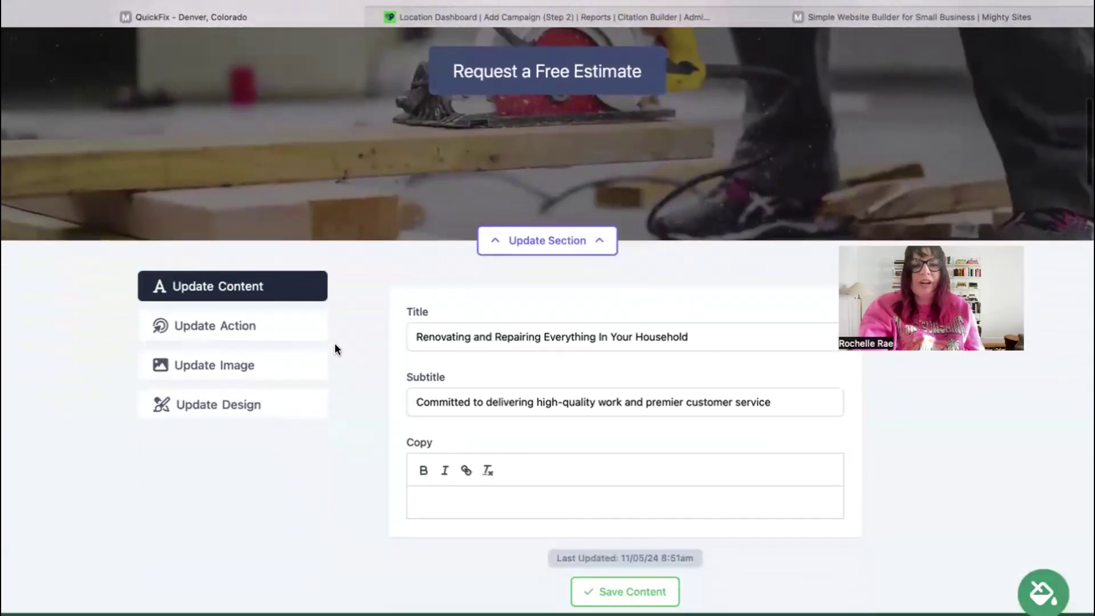
{"action": "left_click", "coordinate": [313, 365]}
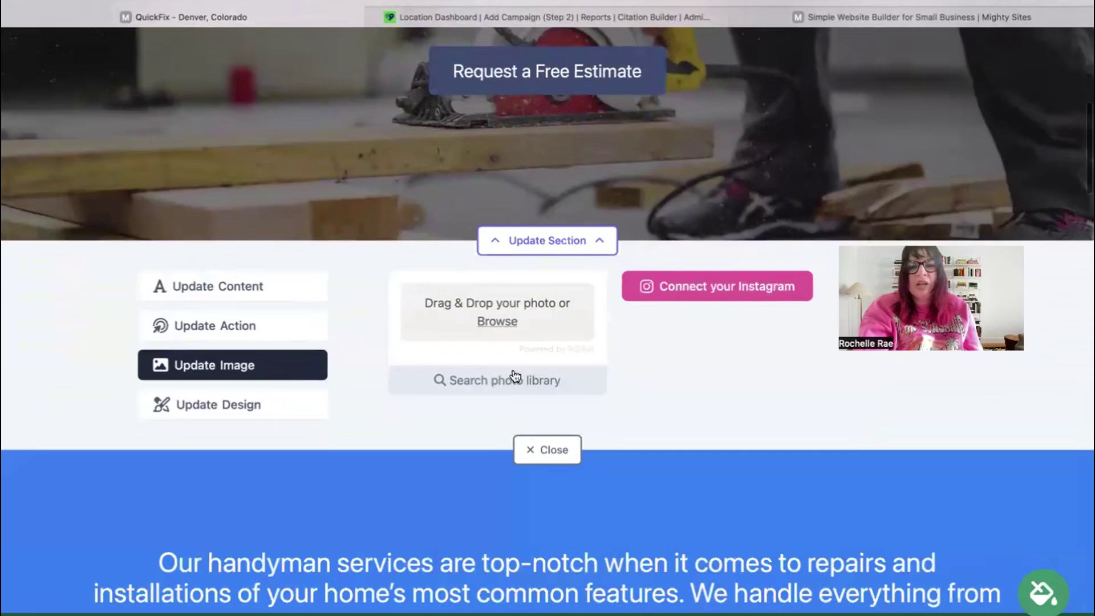
{"action": "left_click", "coordinate": [514, 378]}
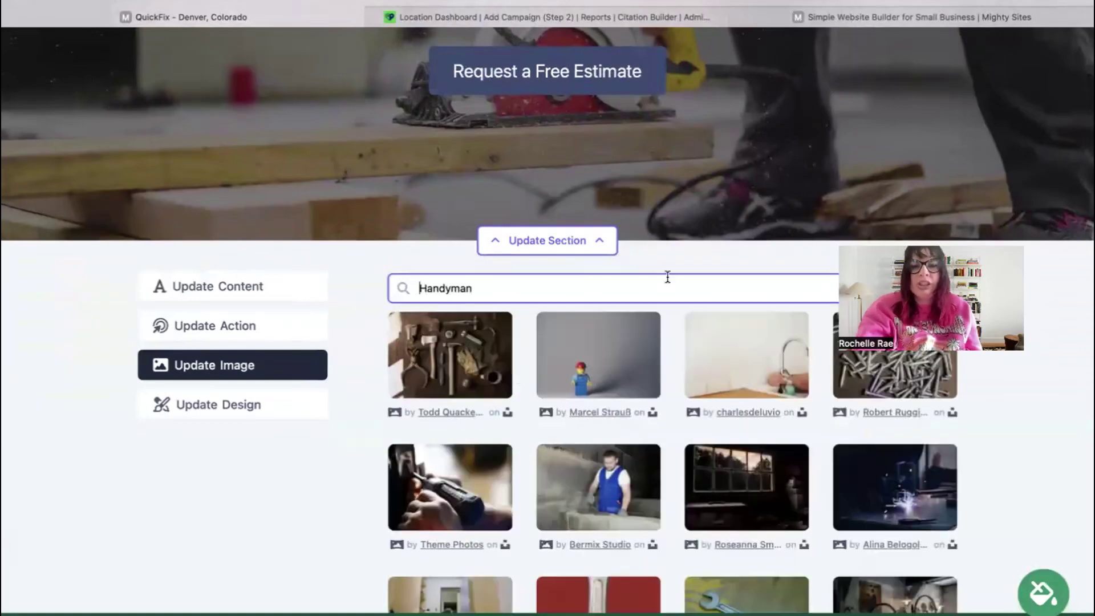
{"action": "scroll", "coordinate": [430, 105], "scroll_direction": "down", "scroll_amount": 3}
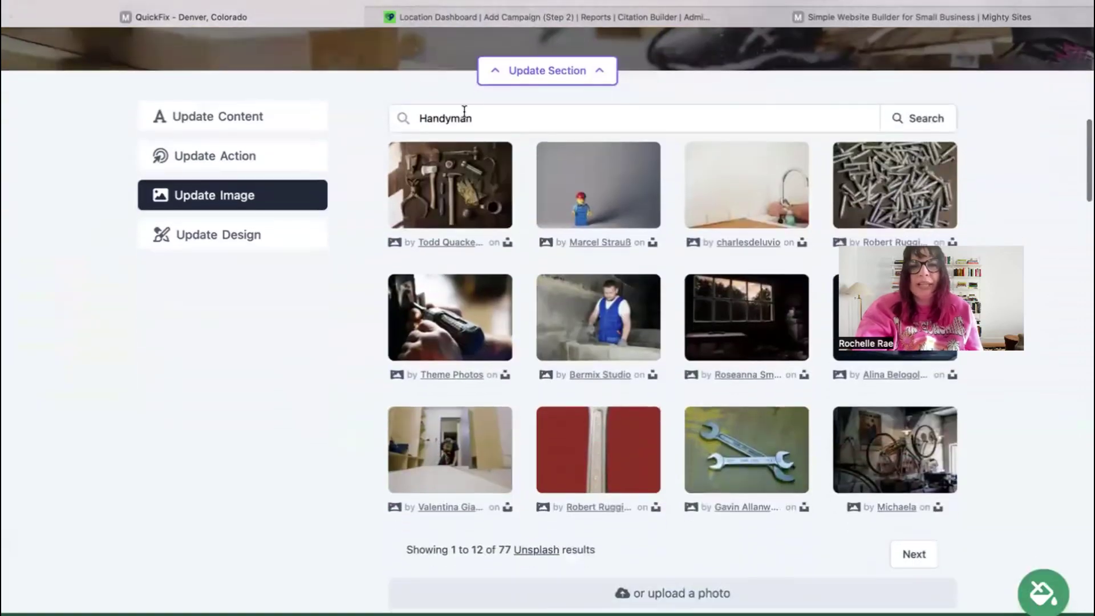
- Search the photo library for 'contractor', then return to all photo options
{"action": "left_click", "coordinate": [531, 129]}
{"action": "key", "text": "super+a"}
{"action": "type", "text": "contrac"}
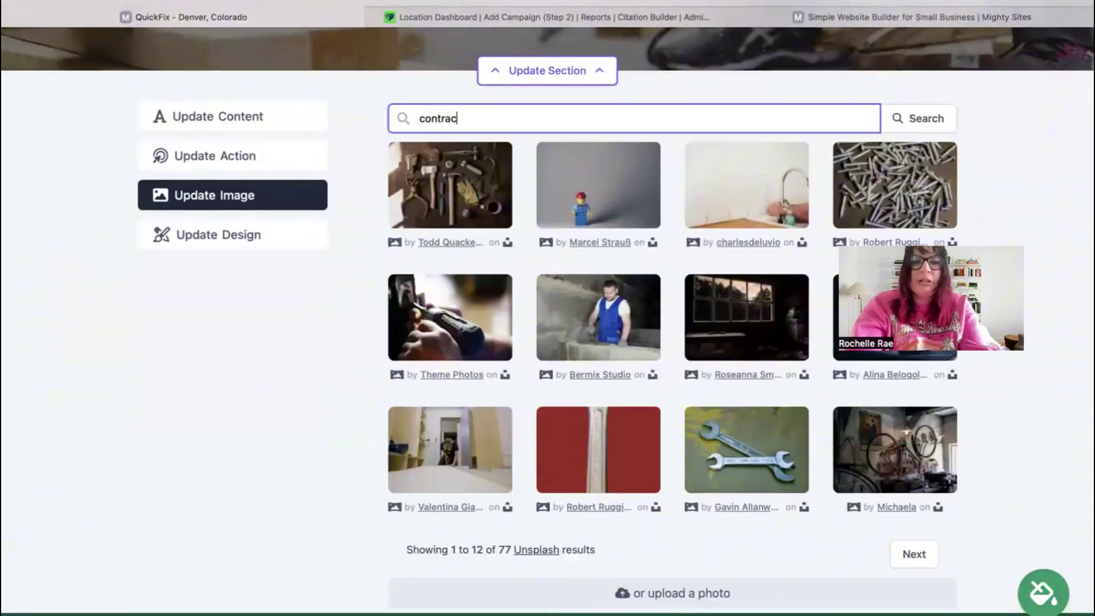
{"action": "type", "text": "tor"}
{"action": "left_click", "coordinate": [907, 120]}
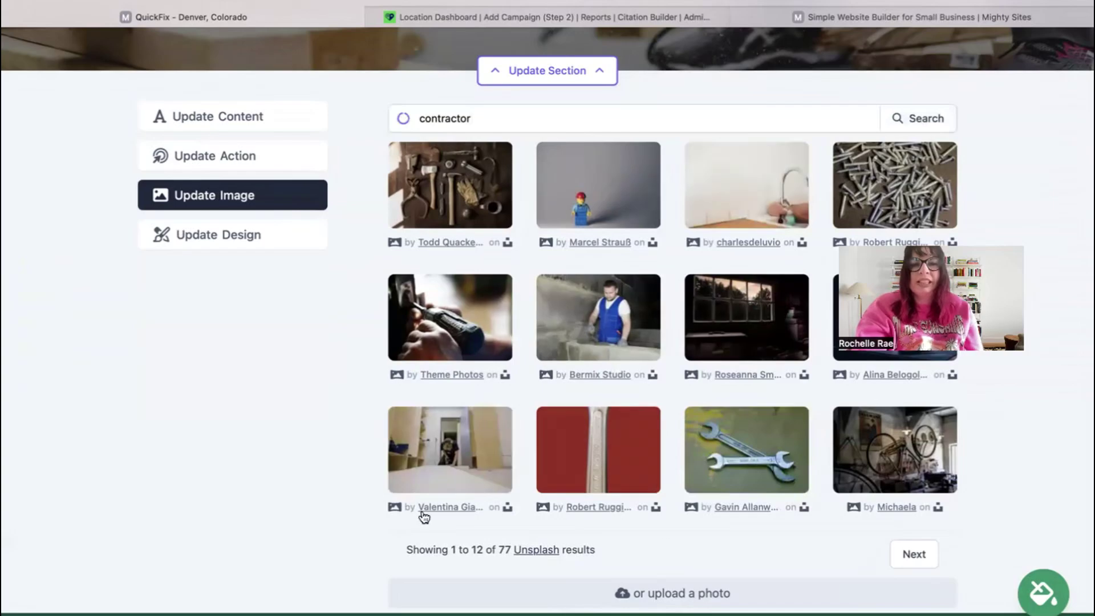
{"action": "scroll", "coordinate": [232, 418], "scroll_direction": "down", "scroll_amount": 3}
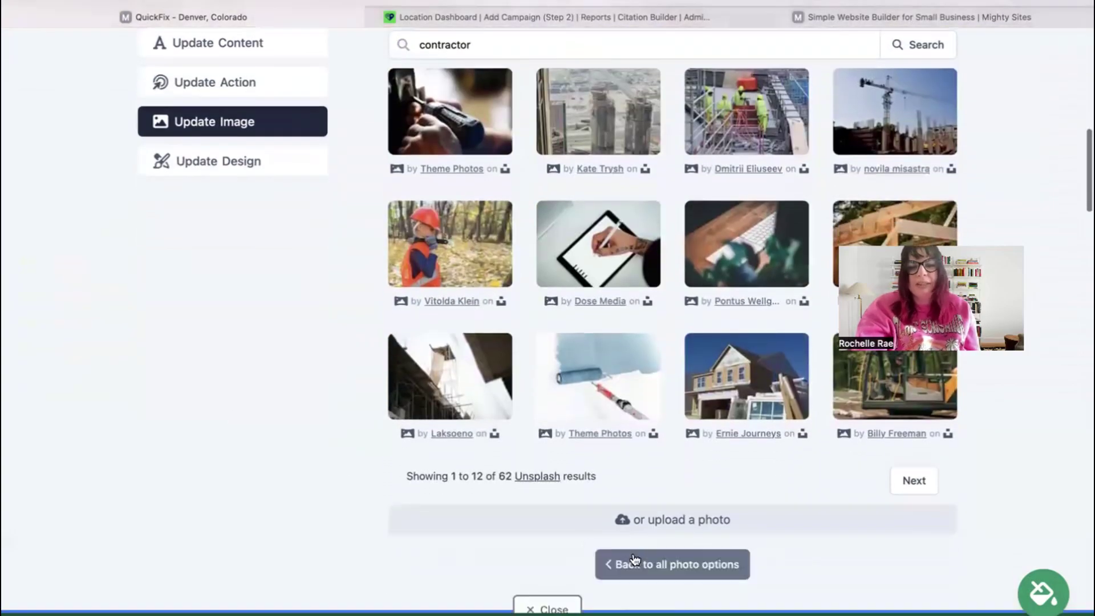
{"action": "left_click", "coordinate": [610, 562]}
{"action": "scroll", "coordinate": [604, 442], "scroll_direction": "up", "scroll_amount": 4}
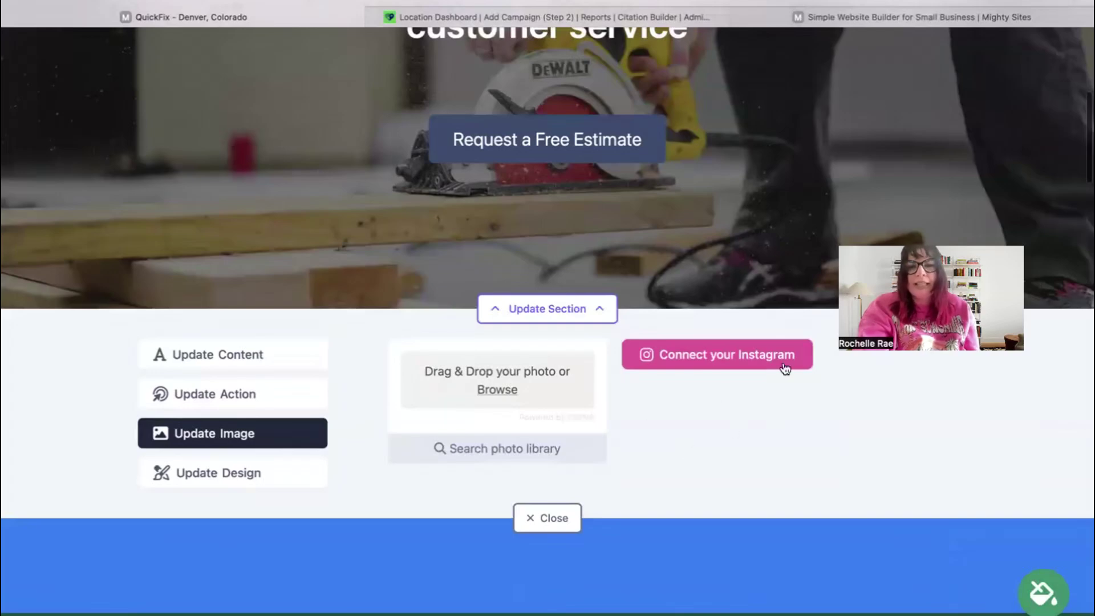
- Change the hero button's text to 'Call Us!'
{"action": "left_click", "coordinate": [199, 399]}
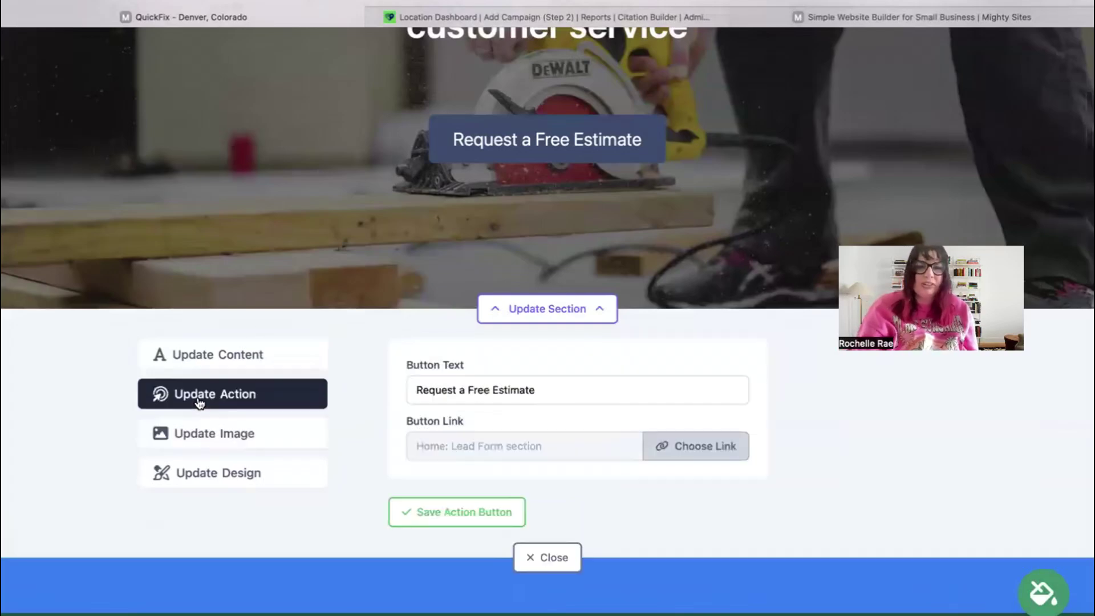
{"action": "scroll", "coordinate": [199, 402], "scroll_direction": "up", "scroll_amount": 3}
{"action": "scroll", "coordinate": [543, 443], "scroll_direction": "down", "scroll_amount": 2}
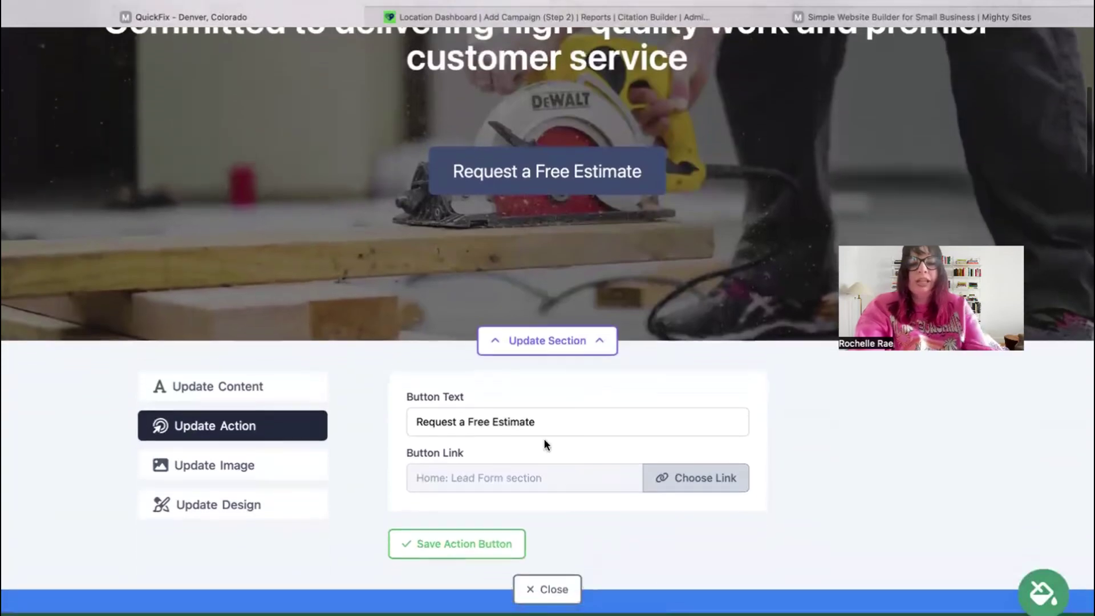
{"action": "triple_click", "coordinate": [552, 415]}
{"action": "type", "text": "Call Us!"}
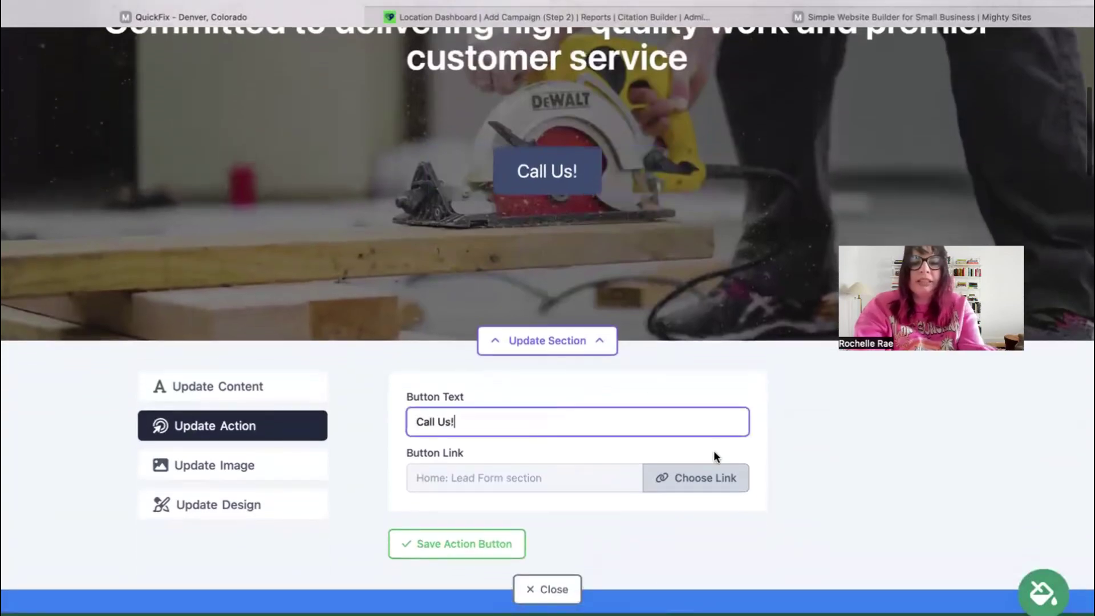
- Review the link choices and keep the button linked to the Home: Lead Form section
{"action": "left_click", "coordinate": [707, 486]}
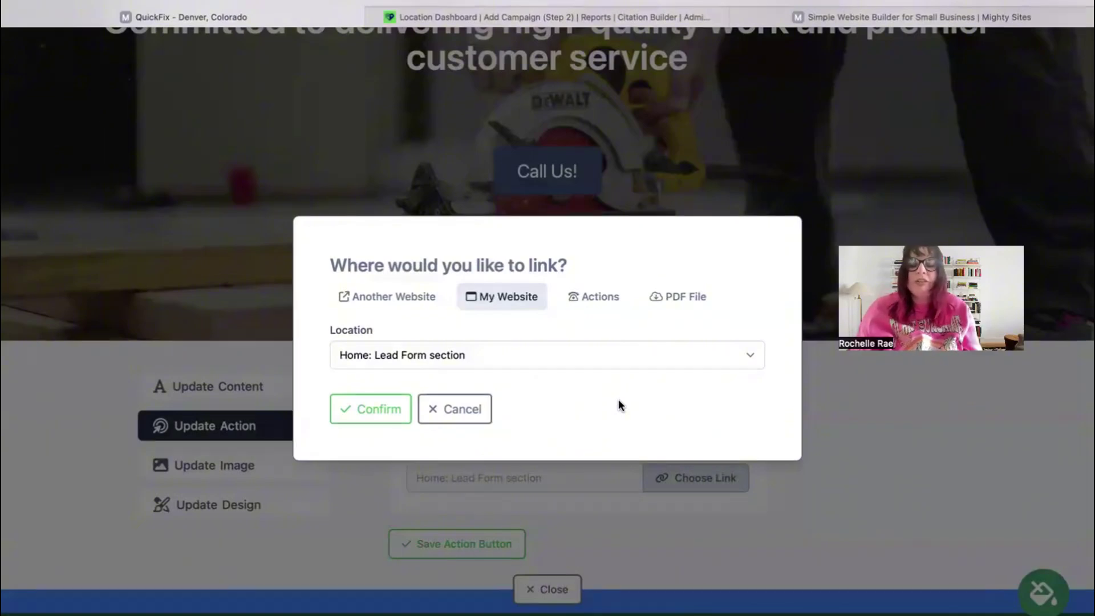
{"action": "left_click", "coordinate": [404, 416]}
{"action": "scroll", "coordinate": [401, 402], "scroll_direction": "down", "scroll_amount": 3}
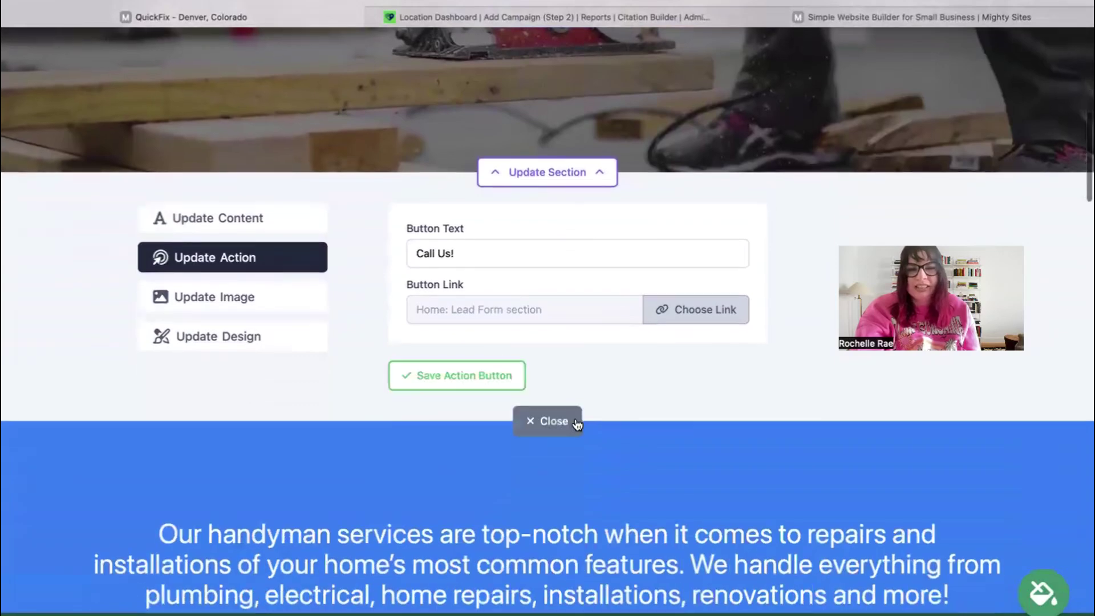
{"action": "left_click", "coordinate": [704, 312]}
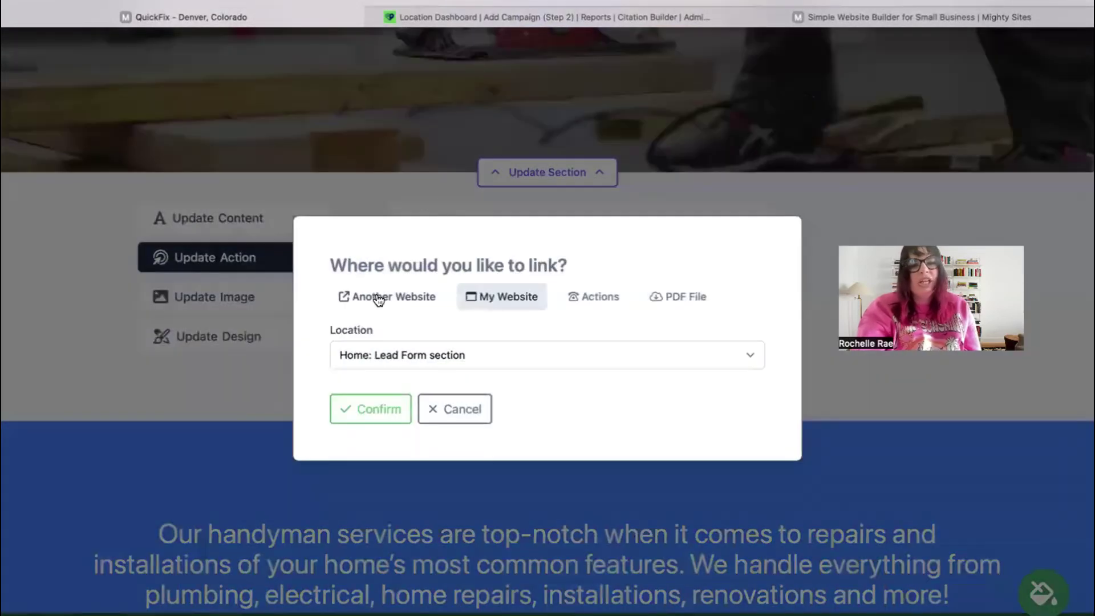
{"action": "left_click", "coordinate": [378, 298]}
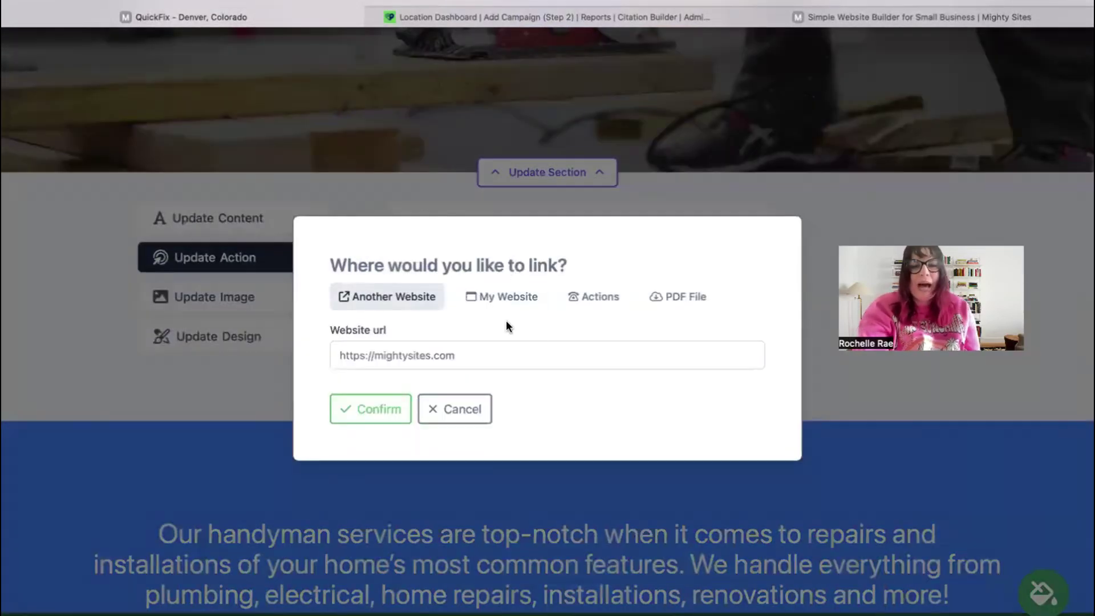
{"action": "left_click", "coordinate": [379, 415]}
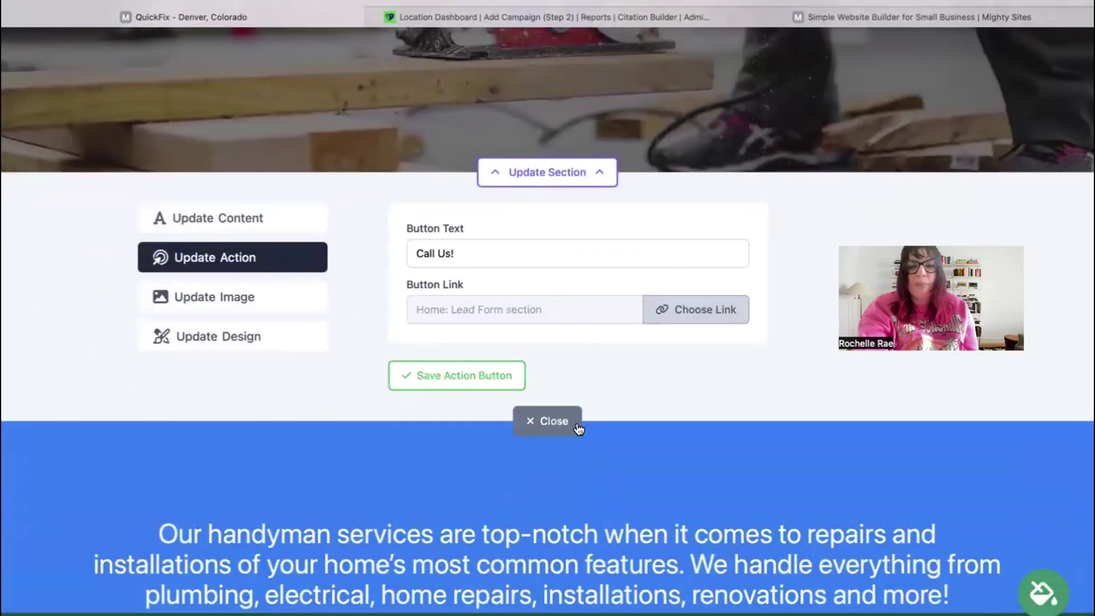
{"action": "left_click", "coordinate": [544, 419]}
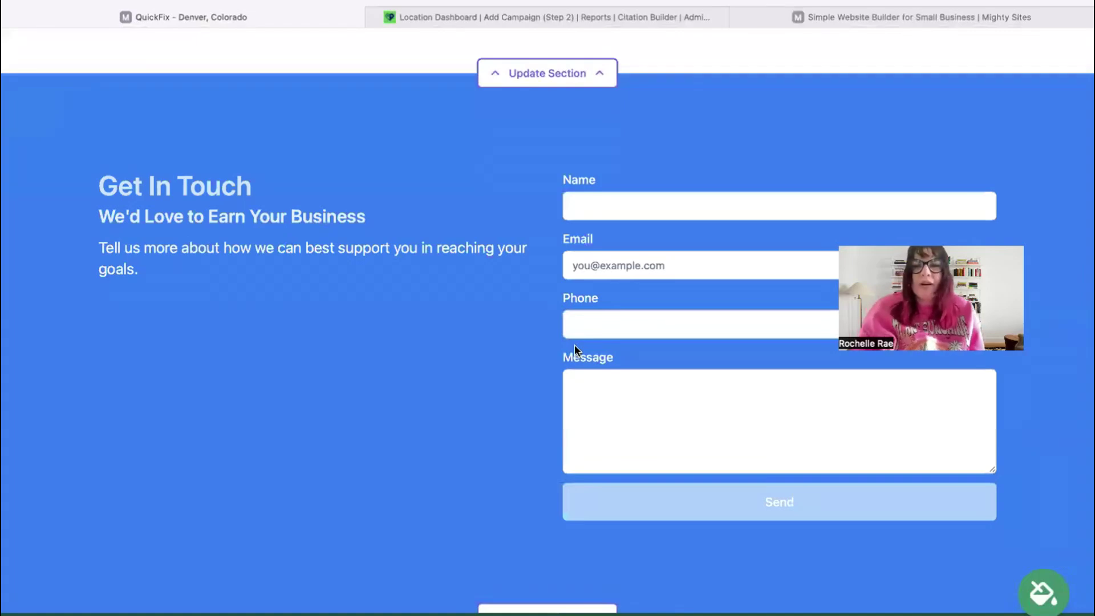
- Scroll back up to the hero to check the 'Call Us!' button
{"action": "scroll", "coordinate": [574, 345], "scroll_direction": "up", "scroll_amount": 1}
{"action": "scroll", "coordinate": [547, 343], "scroll_direction": "up", "scroll_amount": 20}
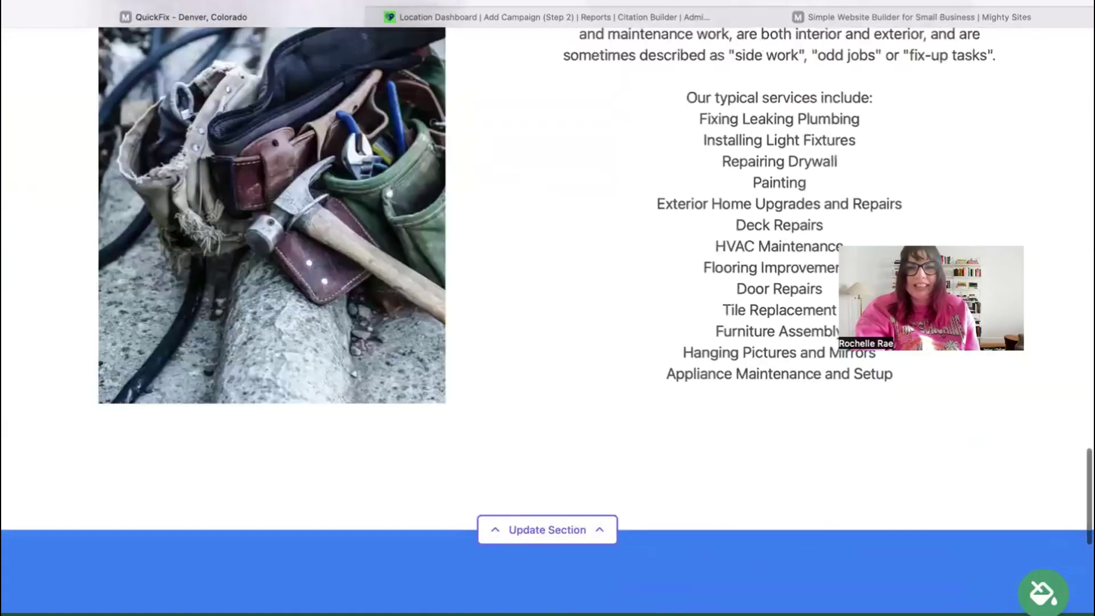
{"action": "scroll", "coordinate": [1011, 320], "scroll_direction": "up", "scroll_amount": 20}
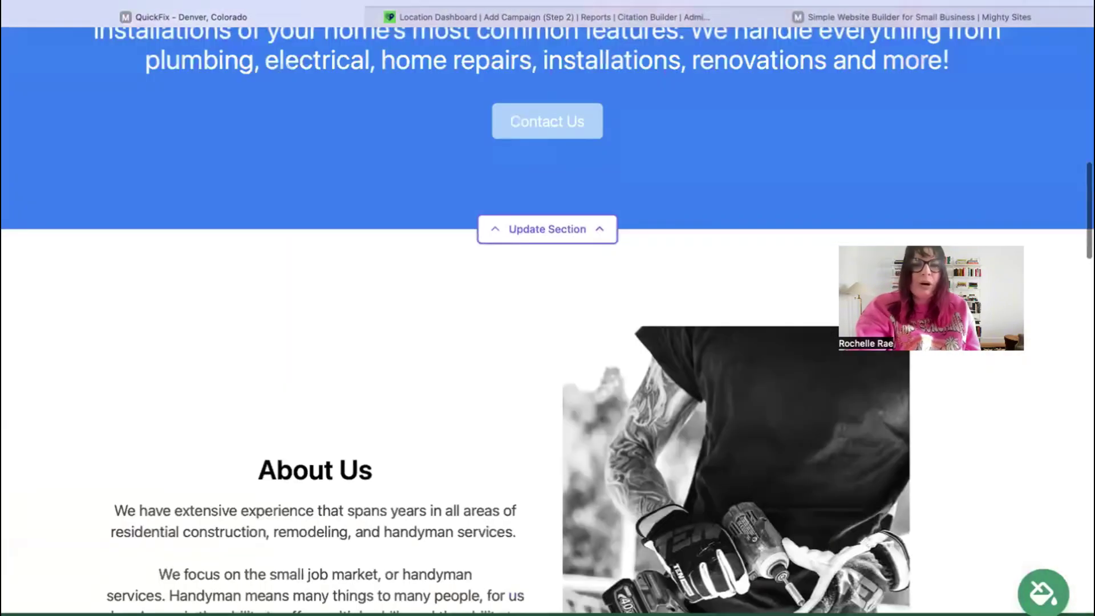
{"action": "scroll", "coordinate": [547, 320], "scroll_direction": "up", "scroll_amount": 5}
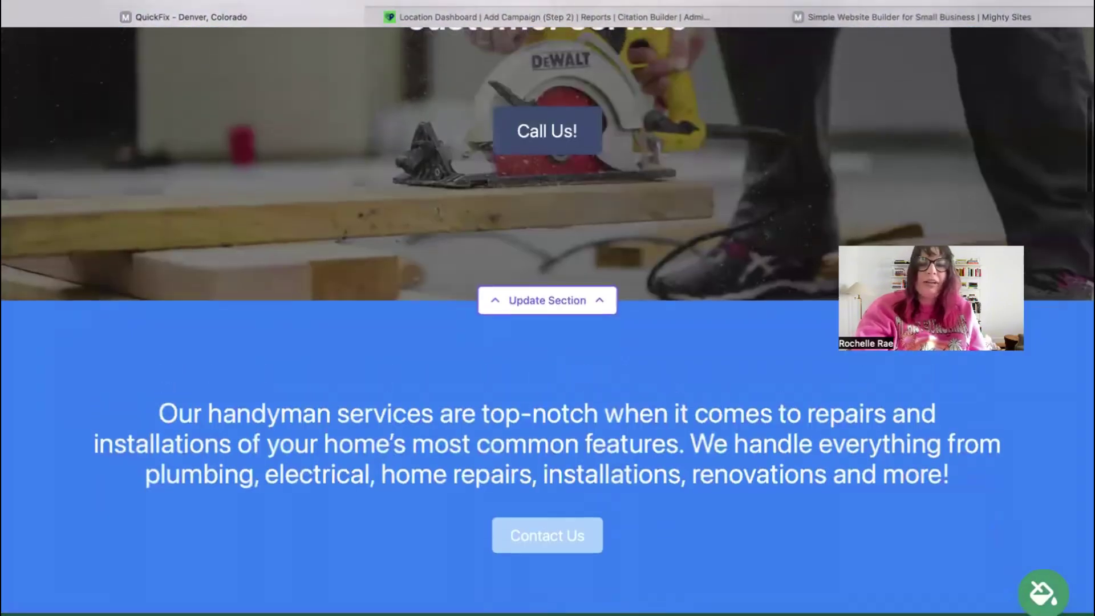
- Return to the QuickFix website dashboard and open quickfix.mightysites.com live in a new tab
{"action": "key", "text": "super+bracketleft"}
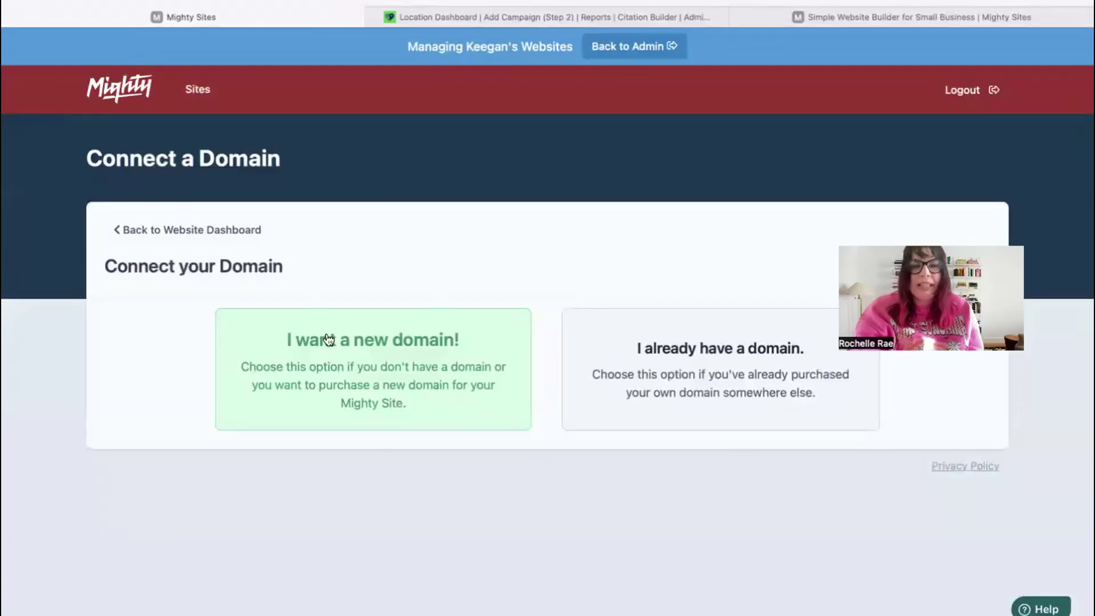
{"action": "left_click", "coordinate": [233, 227]}
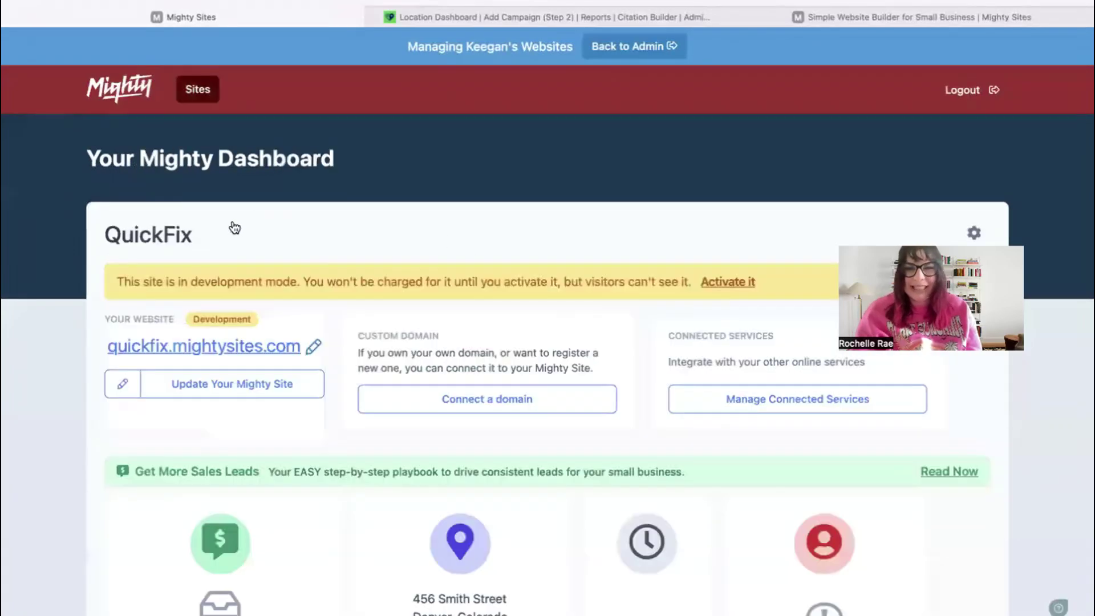
{"action": "left_click", "coordinate": [221, 343]}
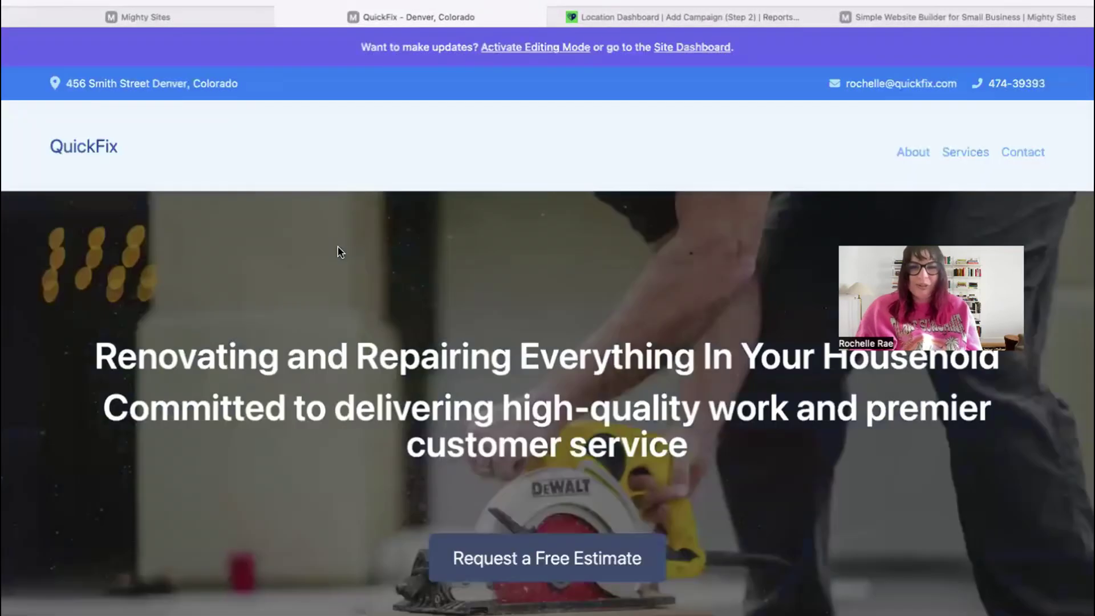
{"action": "scroll", "coordinate": [548, 308], "scroll_direction": "down", "scroll_amount": 6}
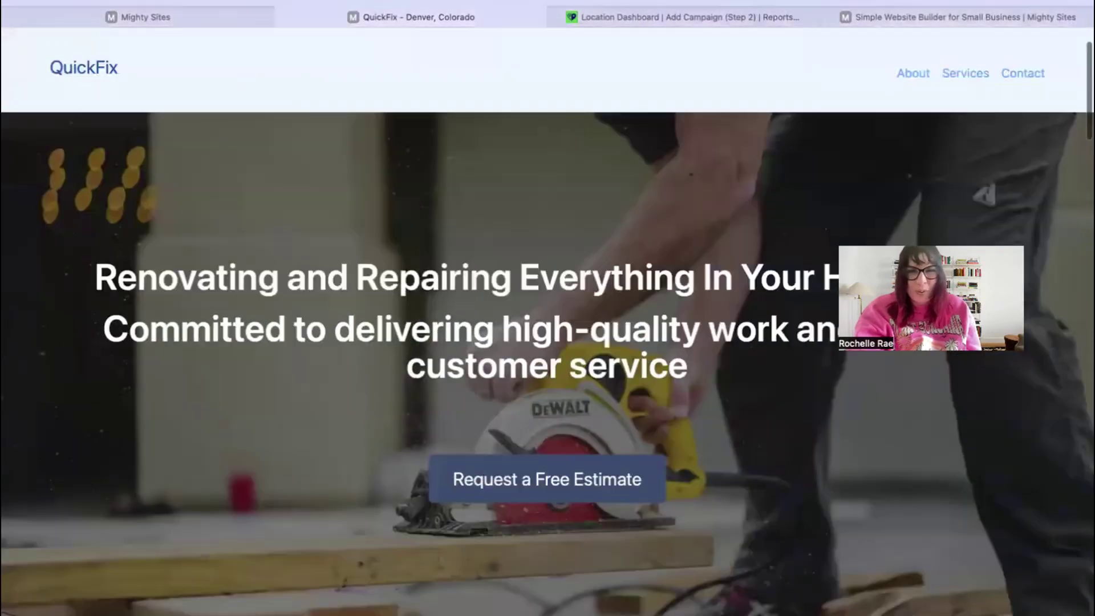
{"action": "scroll", "coordinate": [548, 308], "scroll_direction": "down", "scroll_amount": 10}
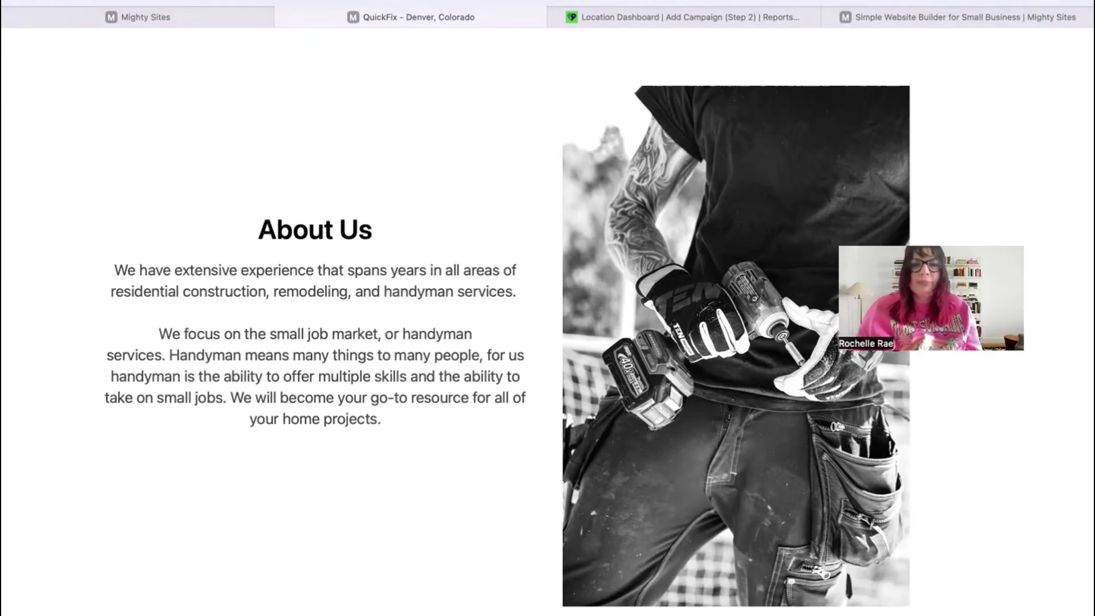
{"action": "scroll", "coordinate": [547, 308], "scroll_direction": "down", "scroll_amount": 7}
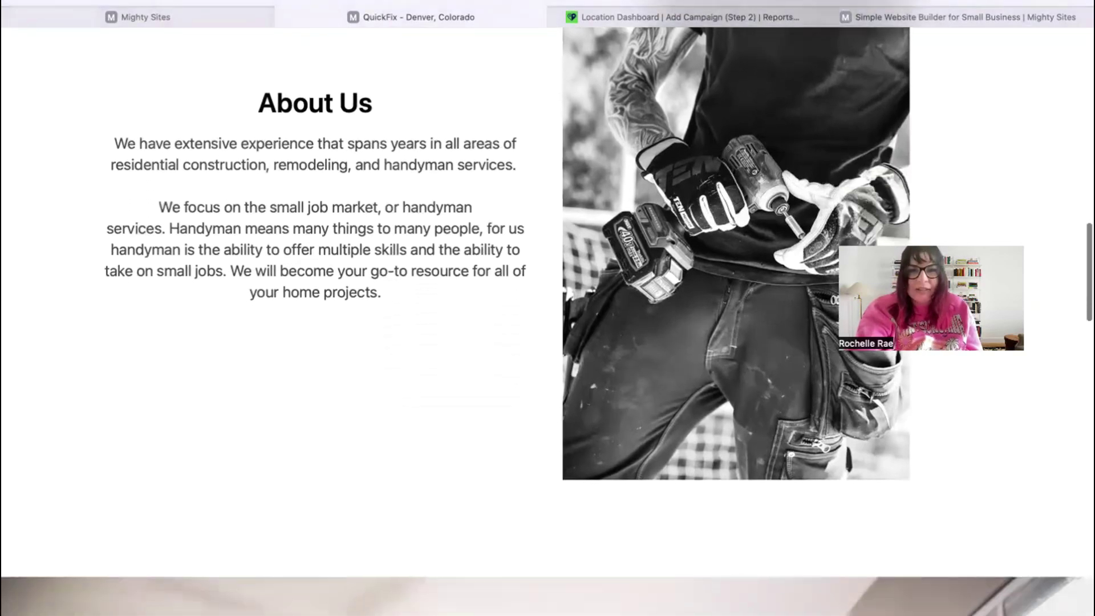
{"action": "scroll", "coordinate": [547, 308], "scroll_direction": "down", "scroll_amount": 6}
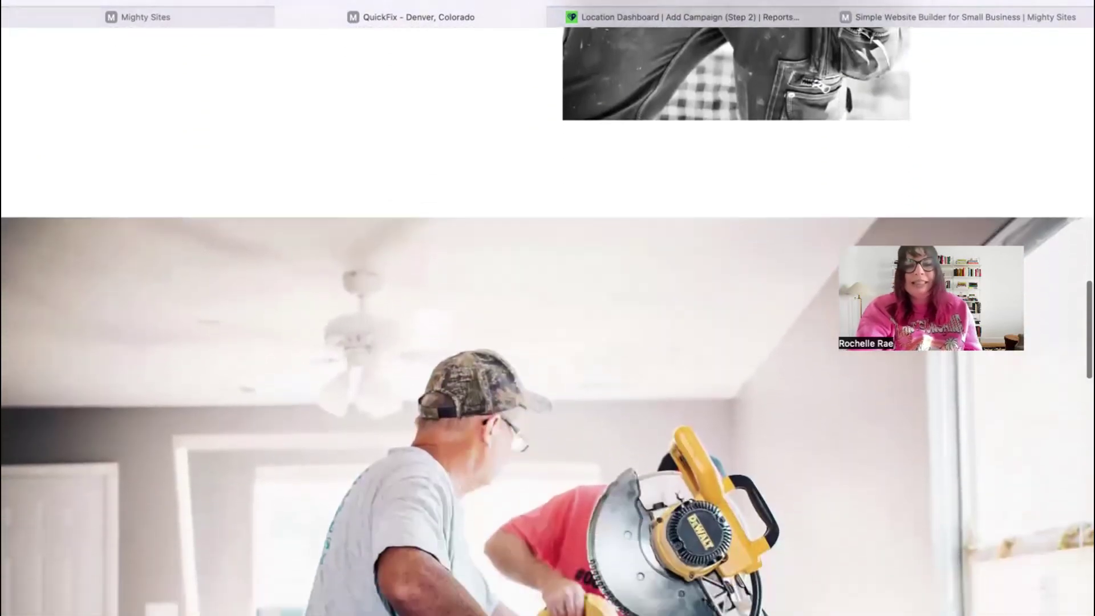
{"action": "scroll", "coordinate": [547, 307], "scroll_direction": "down", "scroll_amount": 6}
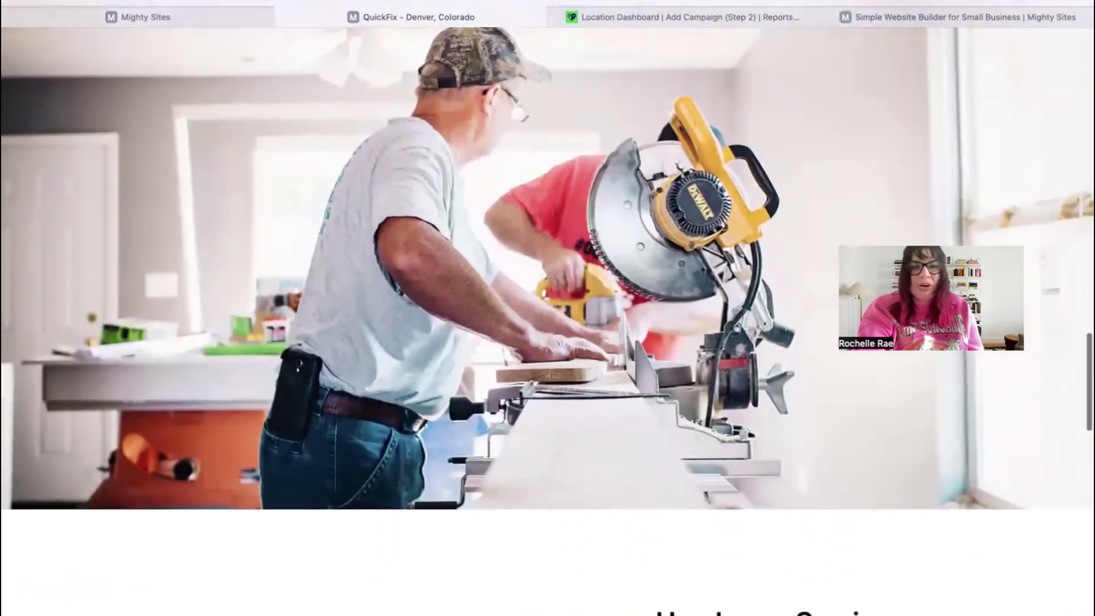
{"action": "scroll", "coordinate": [547, 308], "scroll_direction": "down", "scroll_amount": 5}
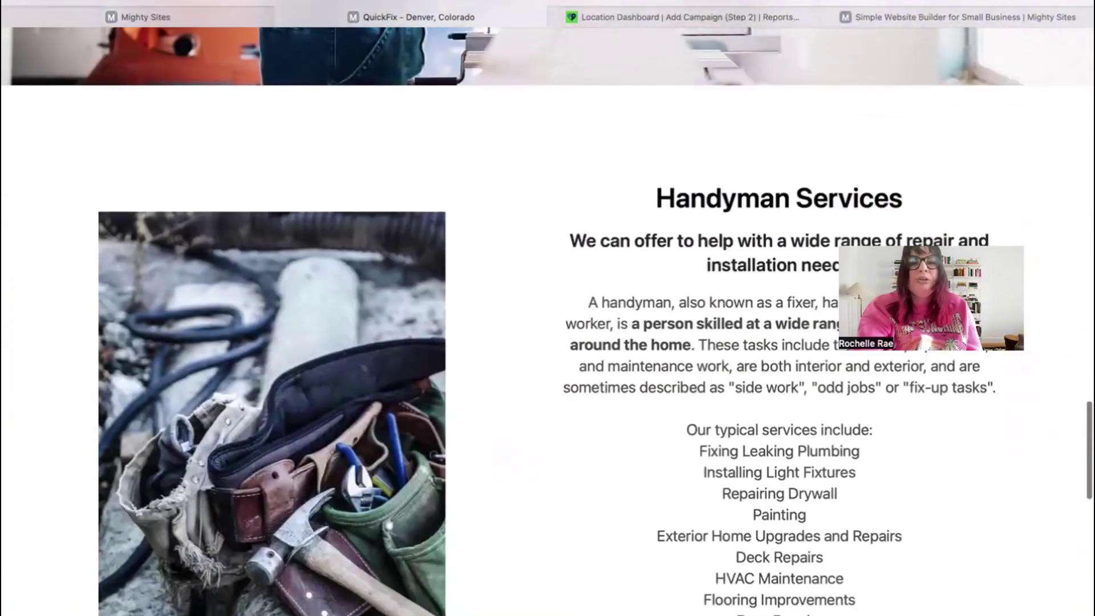
{"action": "scroll", "coordinate": [548, 307], "scroll_direction": "up", "scroll_amount": 1}
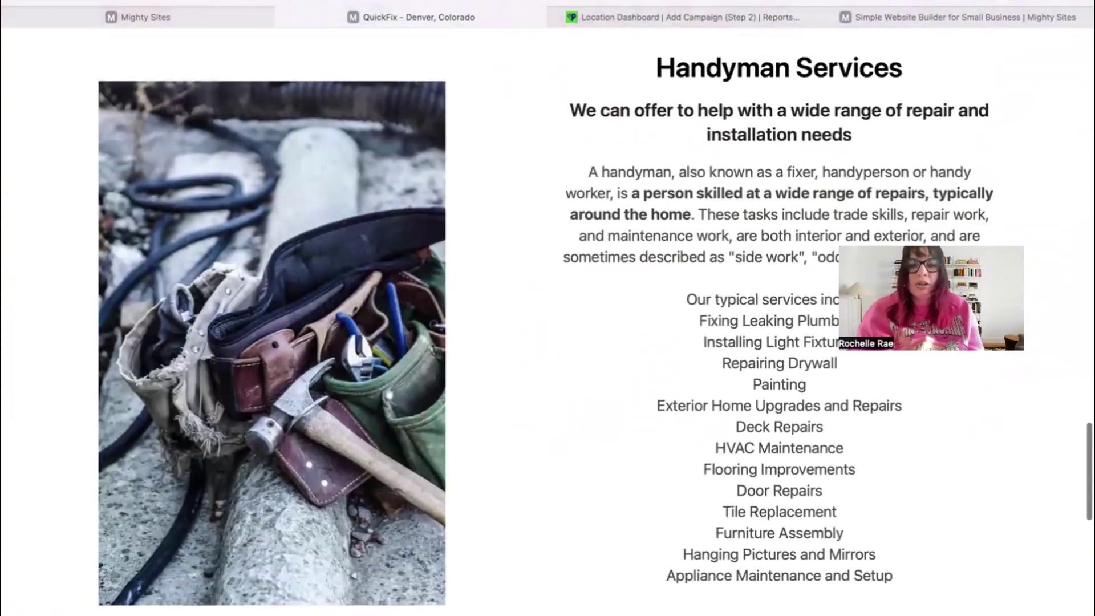